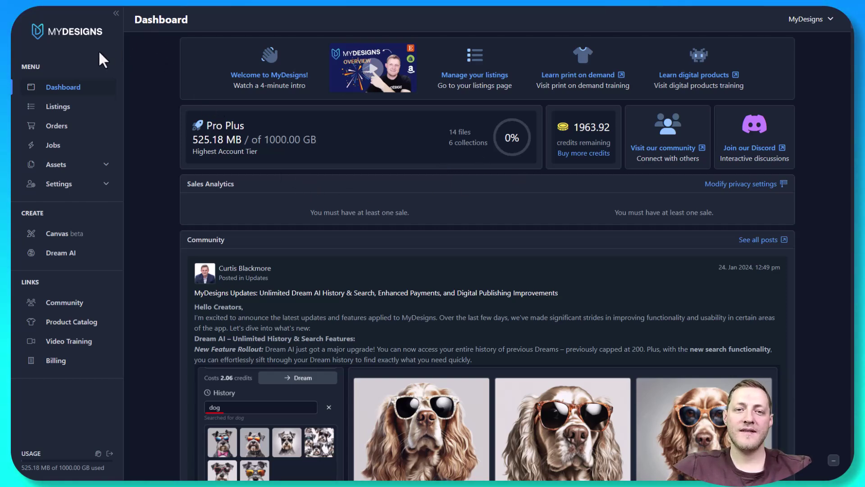
Step: Open the Personalized Mugs collection in the listings
left_click(56, 110)
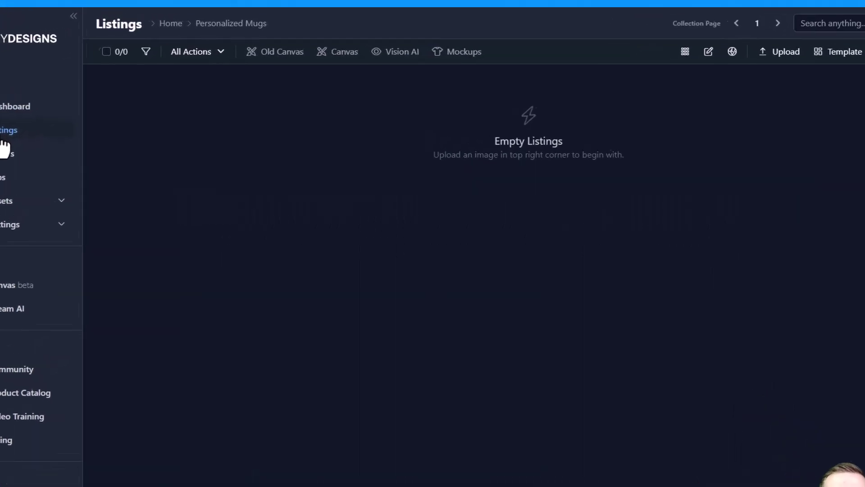
left_click(170, 23)
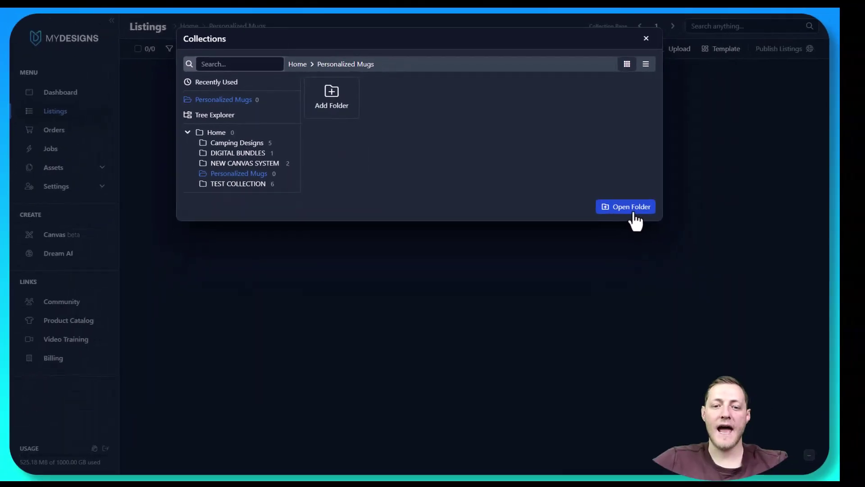
left_click(633, 214)
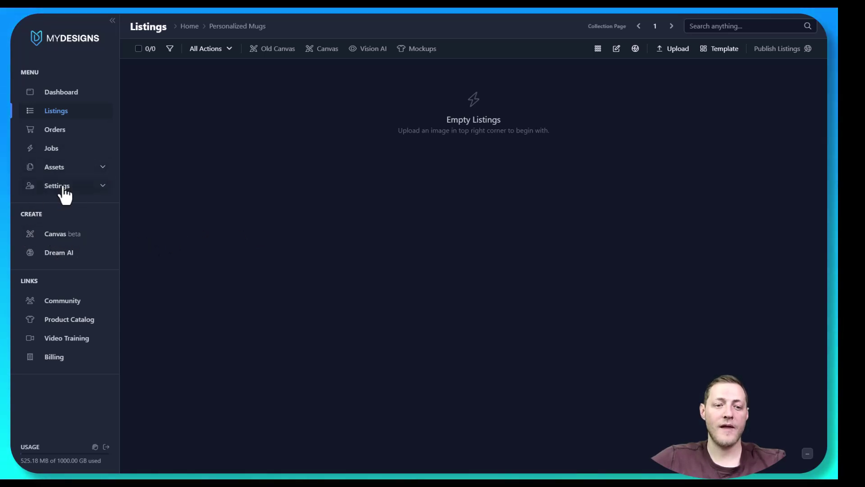
Step: Start a Canvas design and apply the White Mug 11oz print-on-demand template, found by searching for Mug
left_click(59, 241)
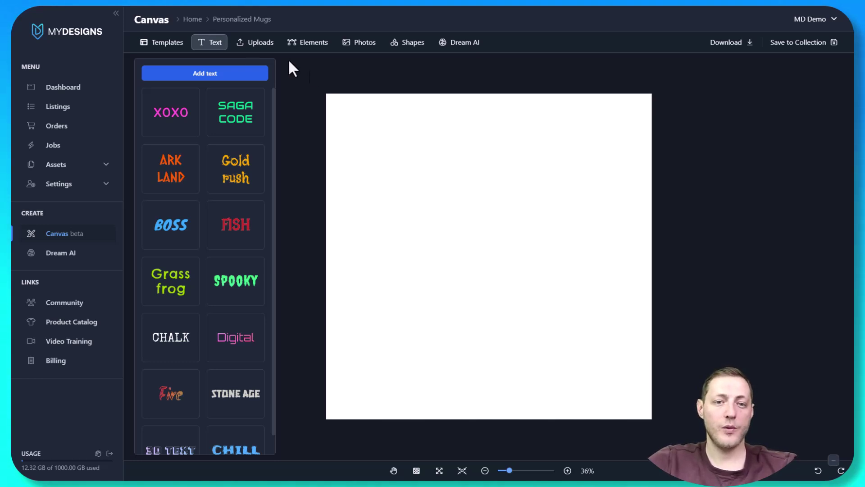
left_click(165, 48)
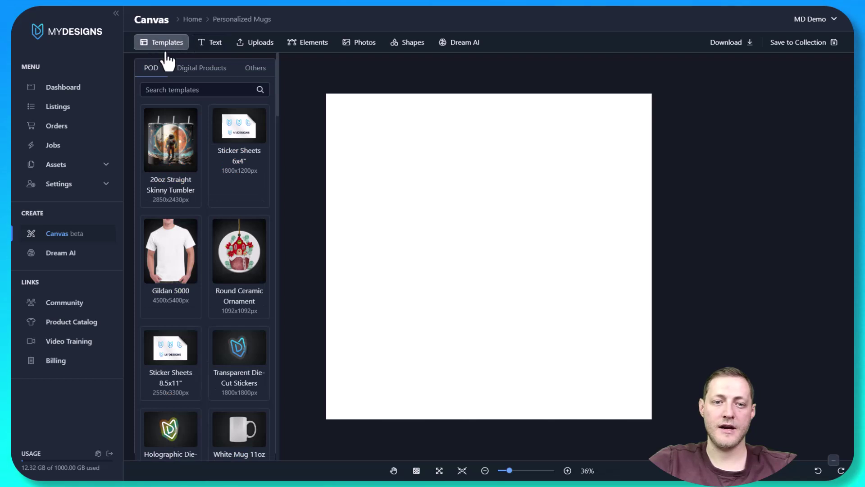
left_click(195, 89)
type("Mug")
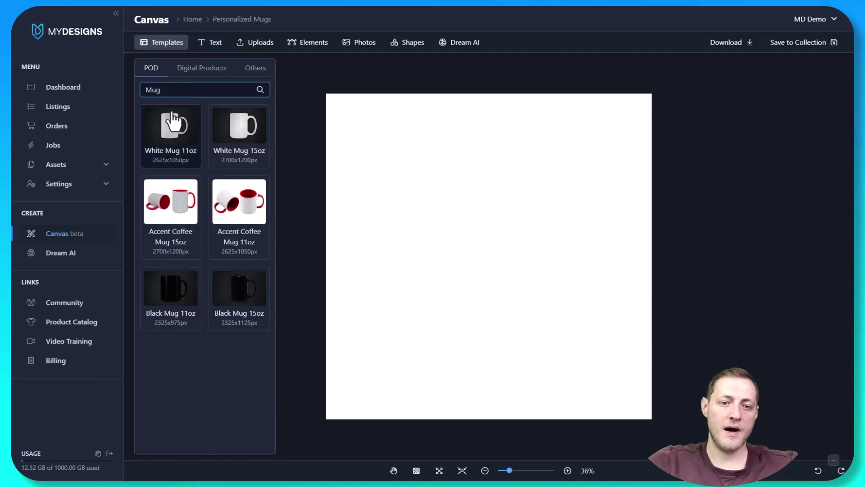
left_click(180, 149)
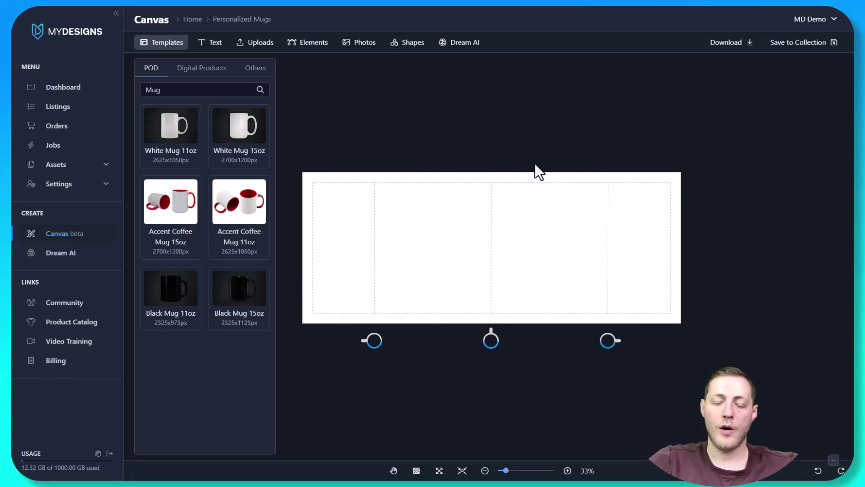
Step: Add a text element to the mug canvas reading "Your Pet Name"
left_click(208, 46)
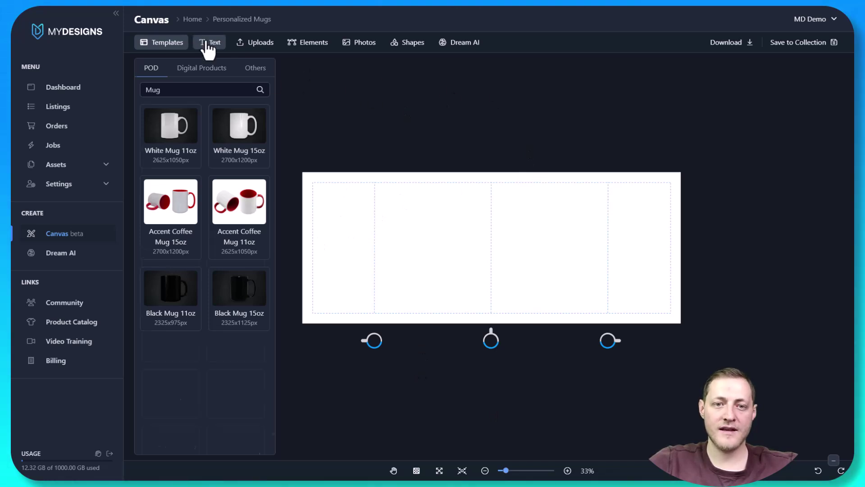
left_click(207, 44)
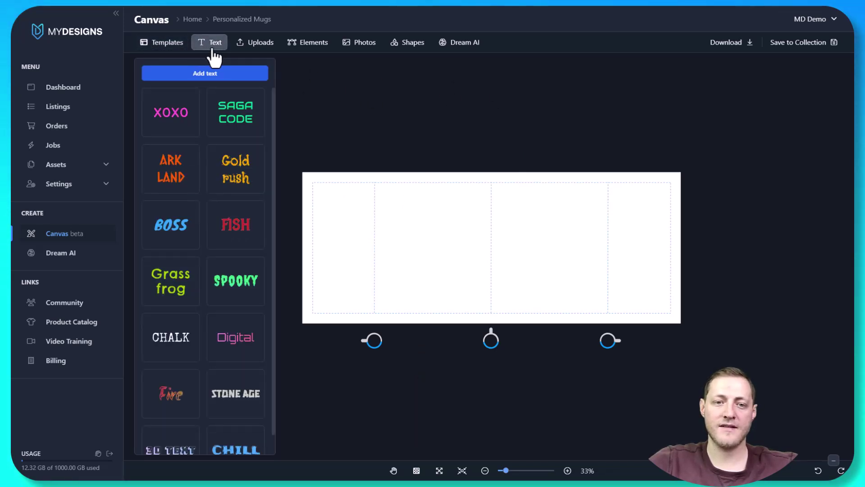
left_click(203, 74)
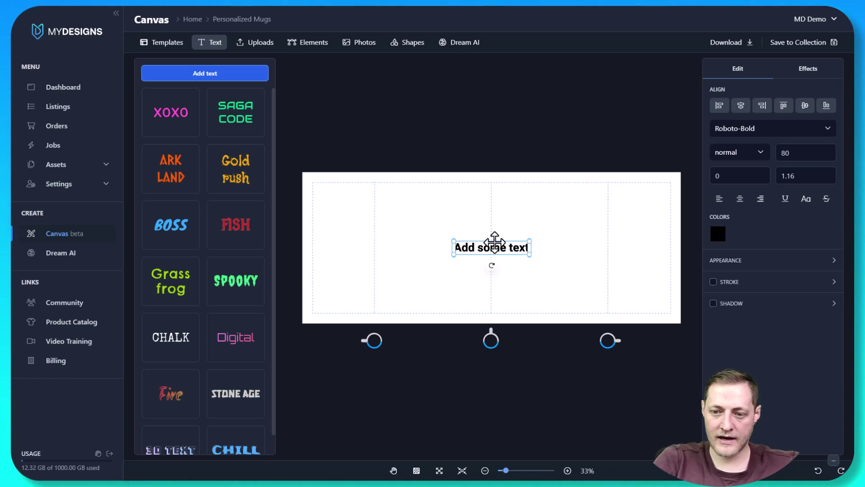
left_click(516, 248)
left_click_drag(527, 248, 479, 245)
type("At")
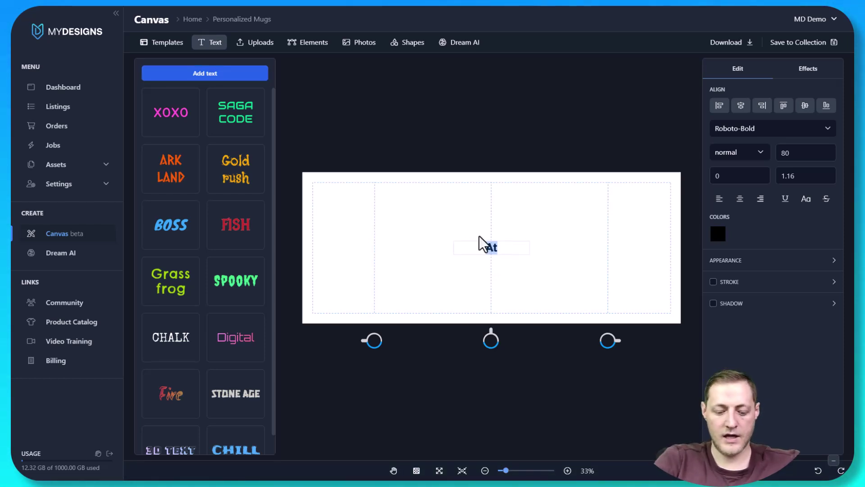
type("Your Pet Name")
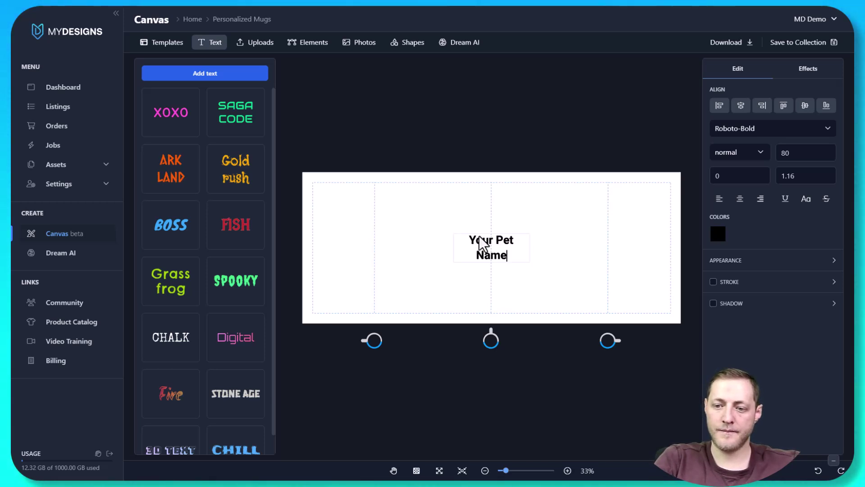
Step: Widen the pet name text box to fit one line and move it to the upper part of the canvas at the left guide
key("Escape")
left_click(521, 251)
left_click_drag(527, 247, 441, 200)
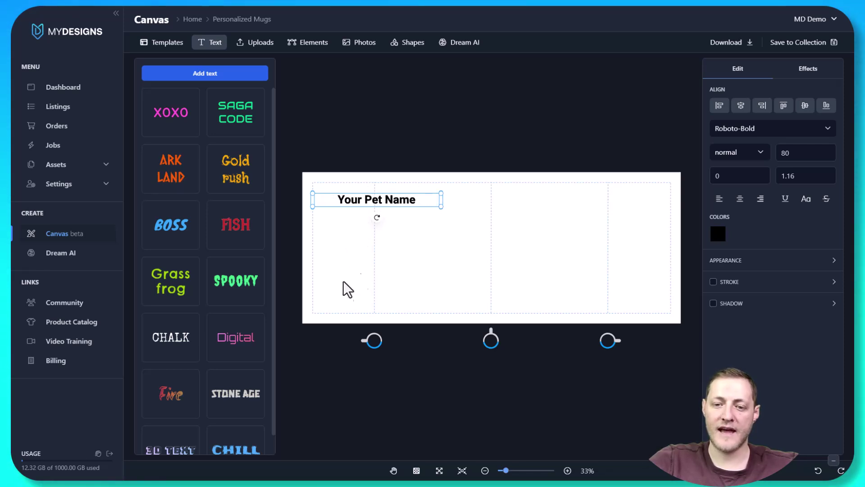
Step: Duplicate the pet name text and place the copy at the same height on the right guide of the mug canvas
left_click(400, 168)
left_click(394, 197)
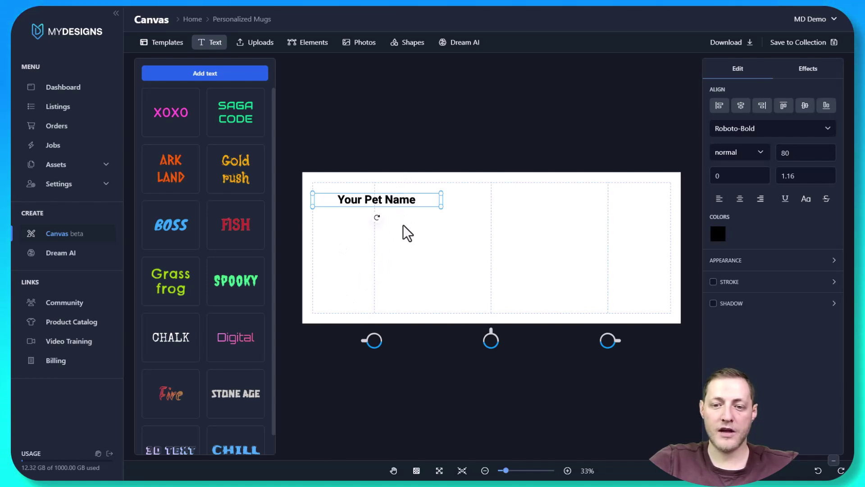
key("ctrl+d")
left_click_drag(392, 199, 613, 202)
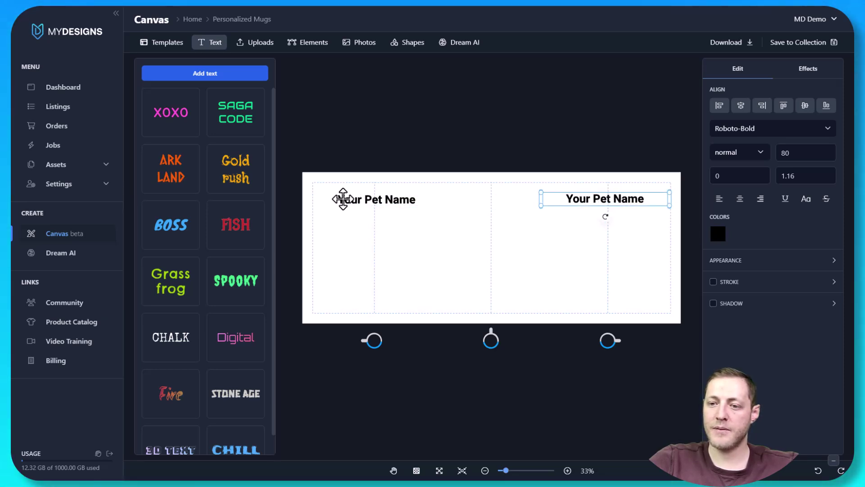
left_click(475, 226)
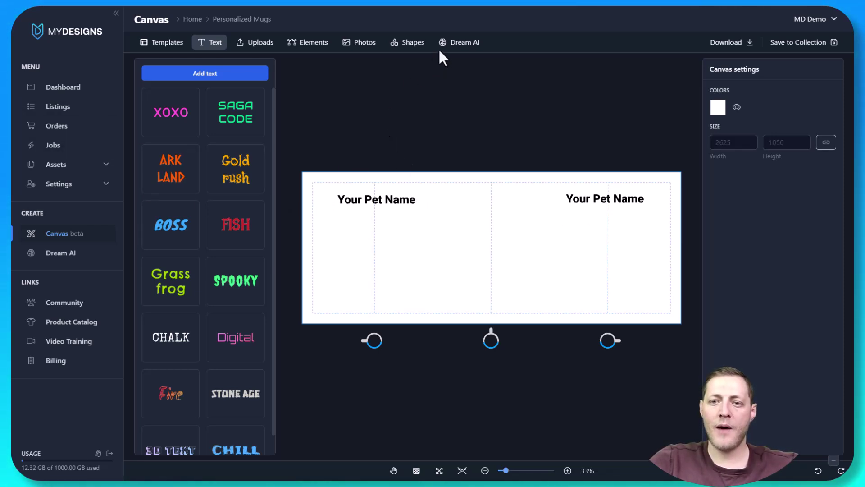
Step: Replace "cocker spaniel" with "Mini Goldendoodle" in the Dream AI prompt and generate the dog portrait images
left_click(463, 47)
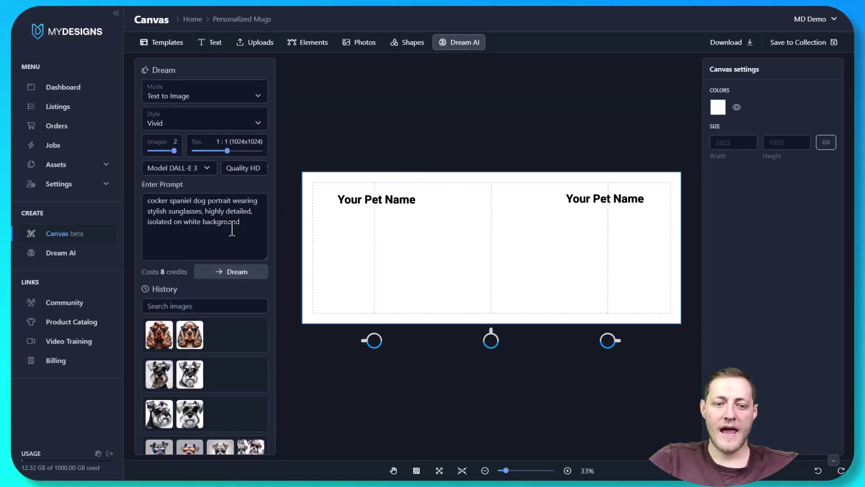
left_click_drag(251, 227, 193, 221)
left_click(193, 221)
left_click_drag(148, 201, 205, 199)
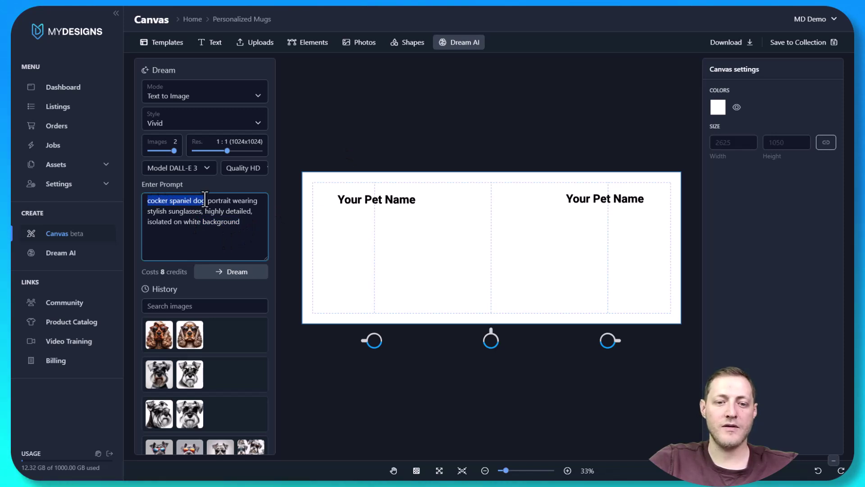
left_click(192, 201)
left_click_drag(192, 200, 147, 201)
type("Mini Go")
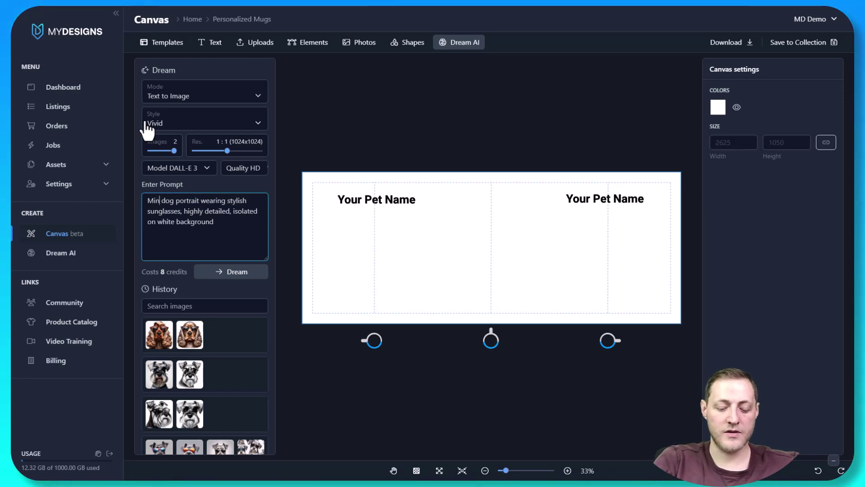
type("ldendoodle")
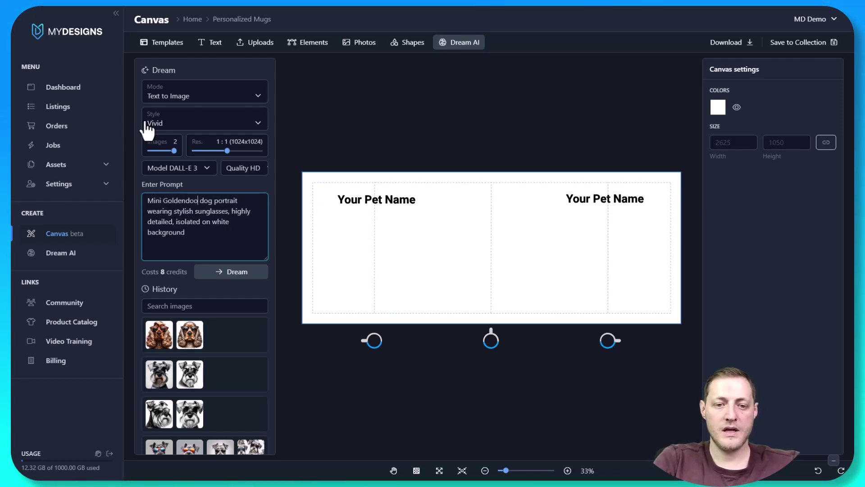
left_click(230, 273)
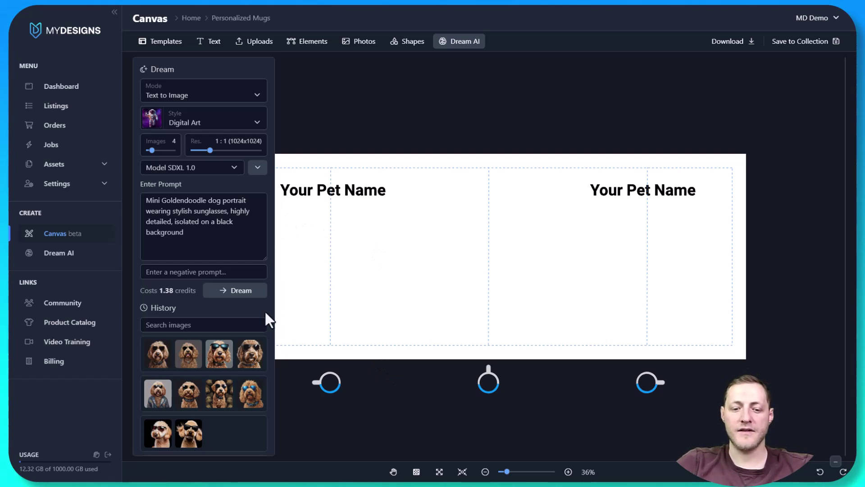
Step: Add a generated goldendoodle-with-sunglasses image from the Dream AI history to the canvas and remove its background
left_click(189, 396)
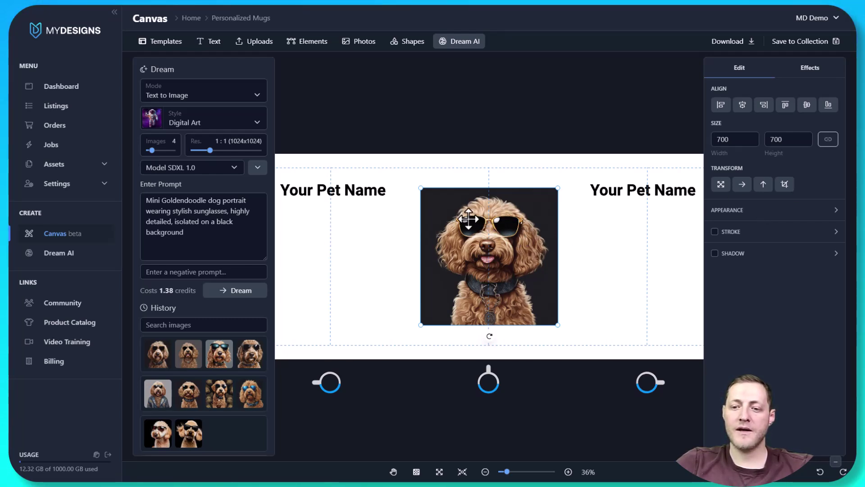
left_click(810, 72)
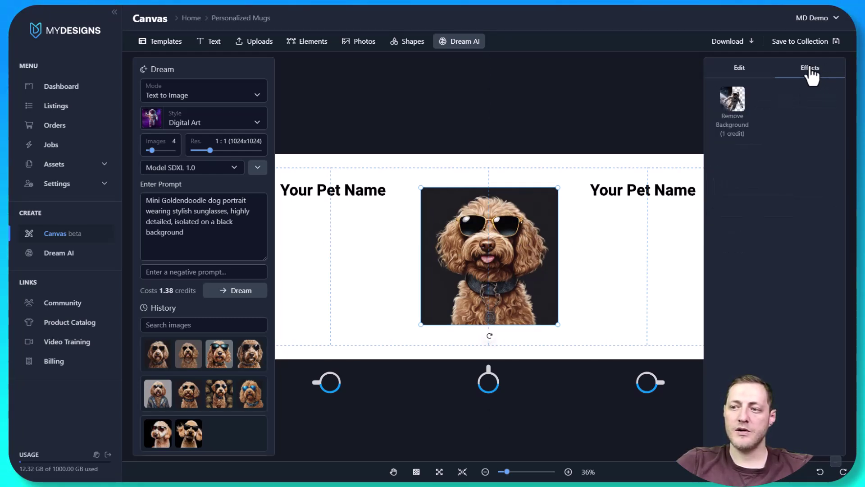
left_click(735, 108)
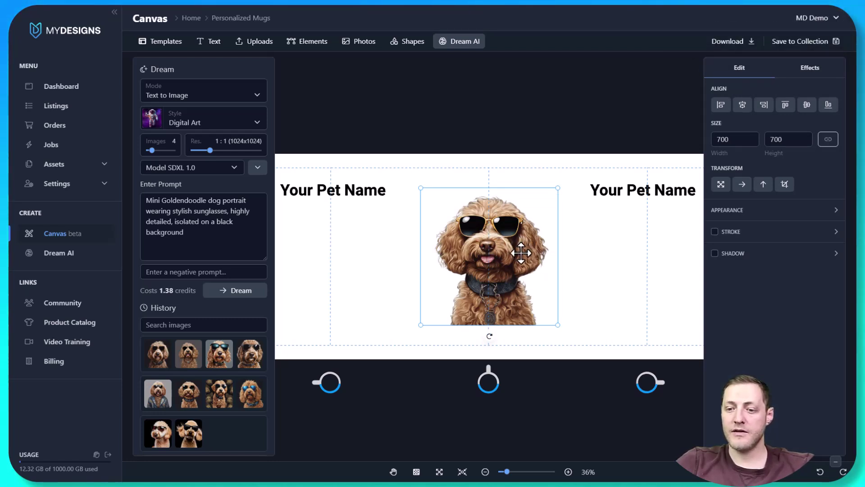
Step: Centre the dog image beneath the left pet name text and place a copy of it beneath the right one
left_click_drag(520, 248, 440, 257)
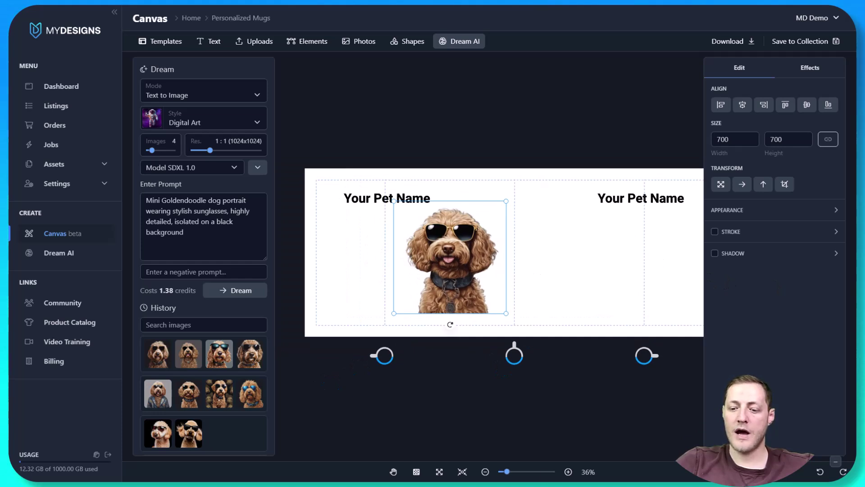
left_click_drag(458, 246, 392, 245)
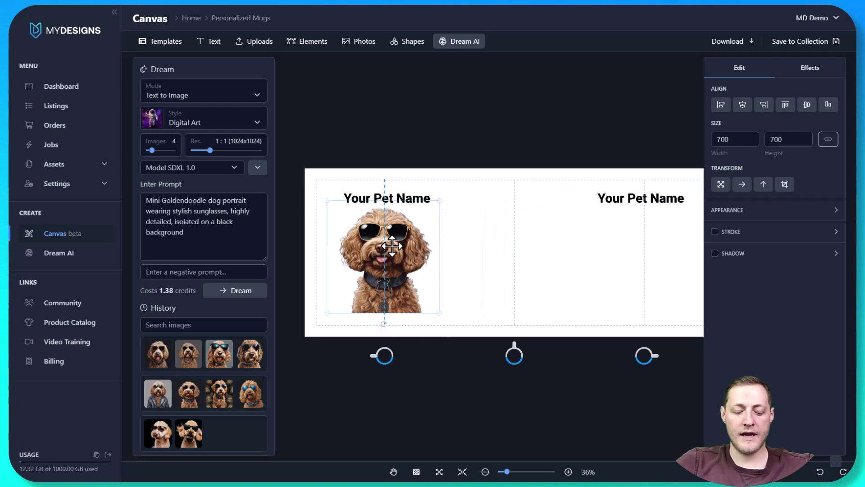
right_click(392, 246)
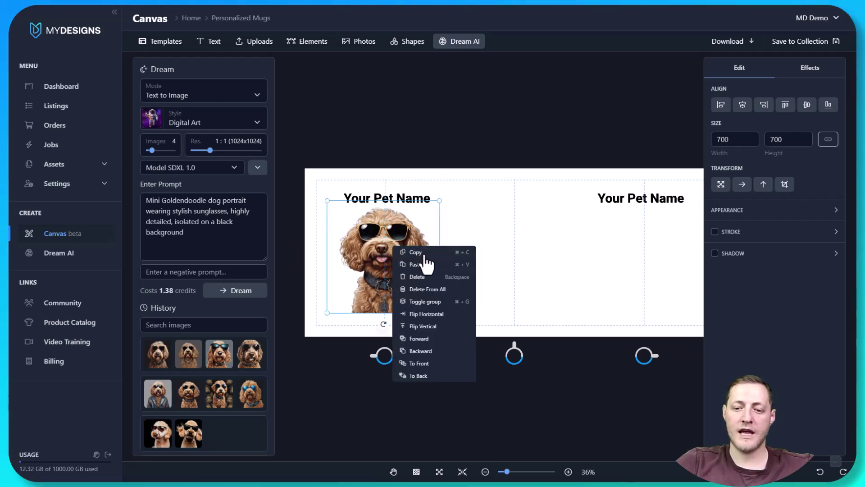
left_click(383, 230)
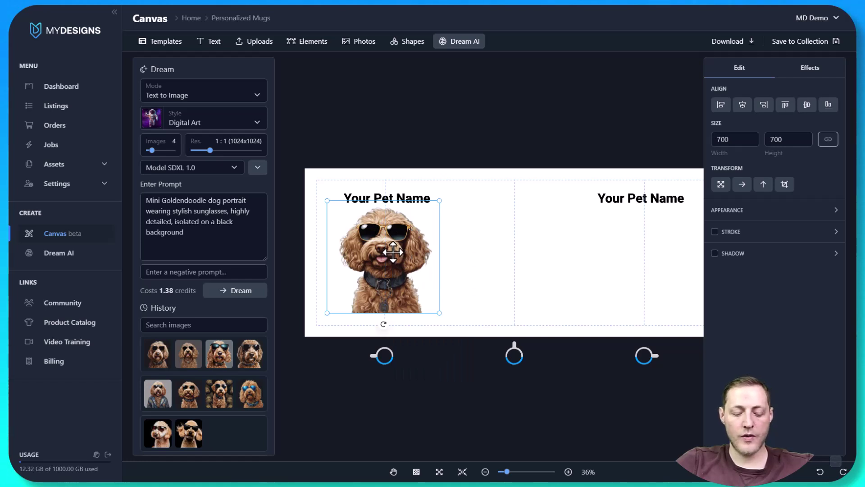
left_click_drag(394, 249, 655, 248)
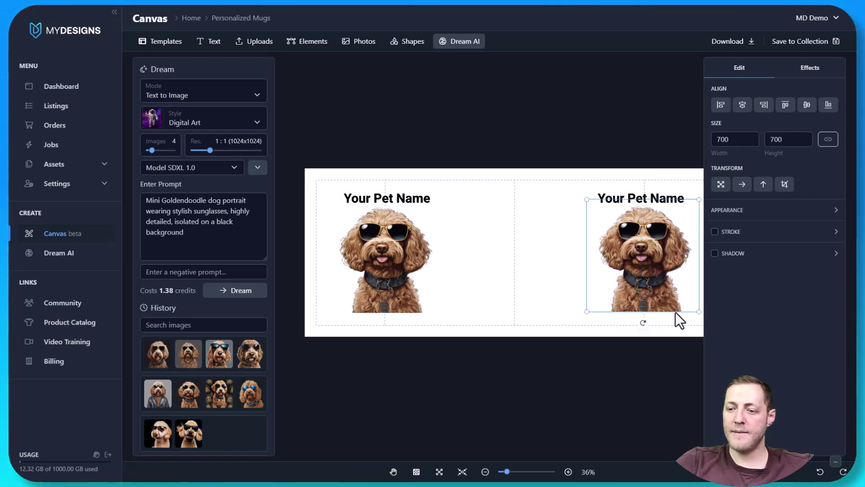
left_click(467, 299)
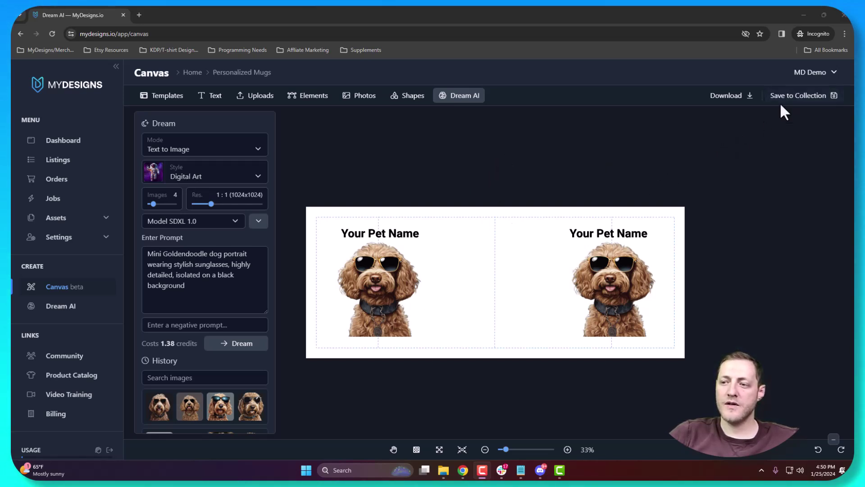
Step: Start saving the design to the collection with the file name "Personalized Dog Mugs"
left_click(804, 102)
left_click(788, 129)
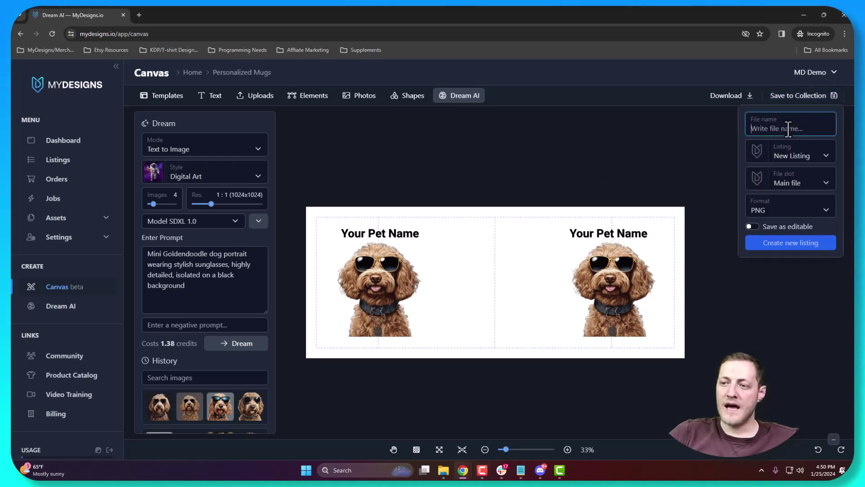
type("Persona")
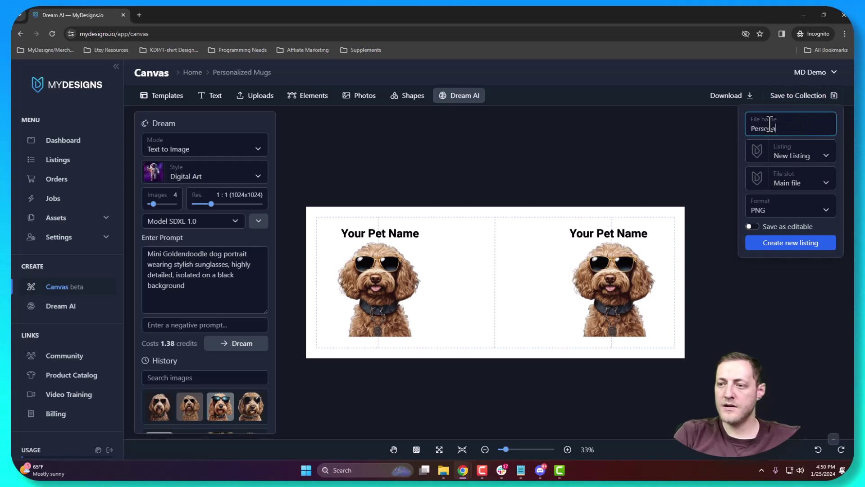
type("lized")
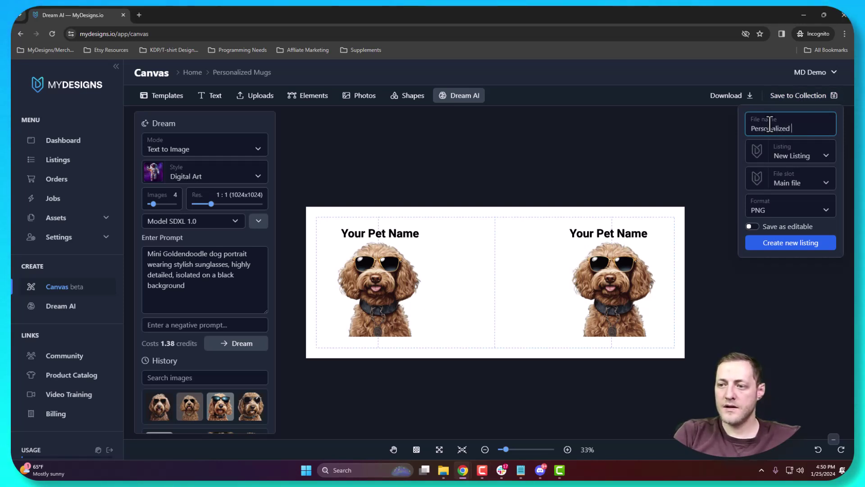
type(" Dog Mugs")
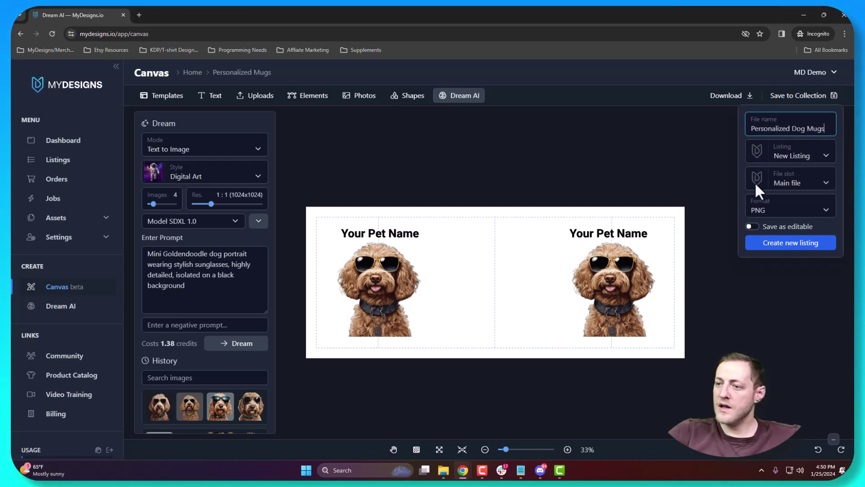
Step: Create a new listing from the design in the main file slot as a PNG, saved as editable
left_click(775, 155)
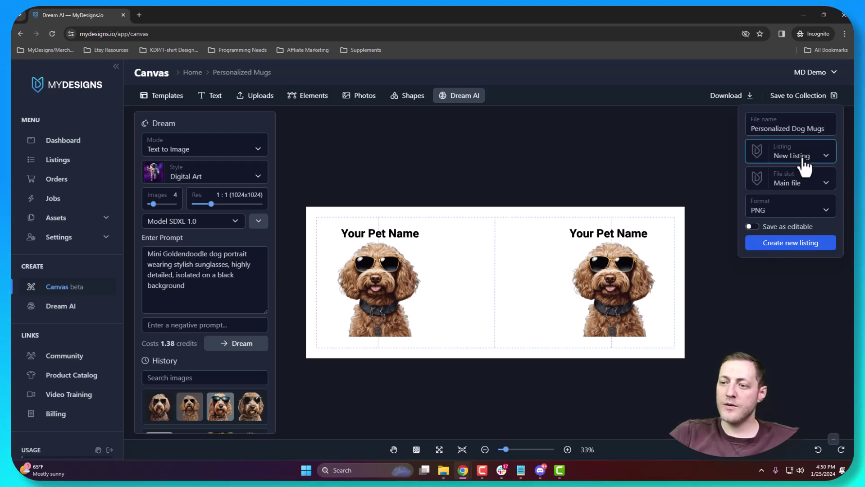
left_click(793, 175)
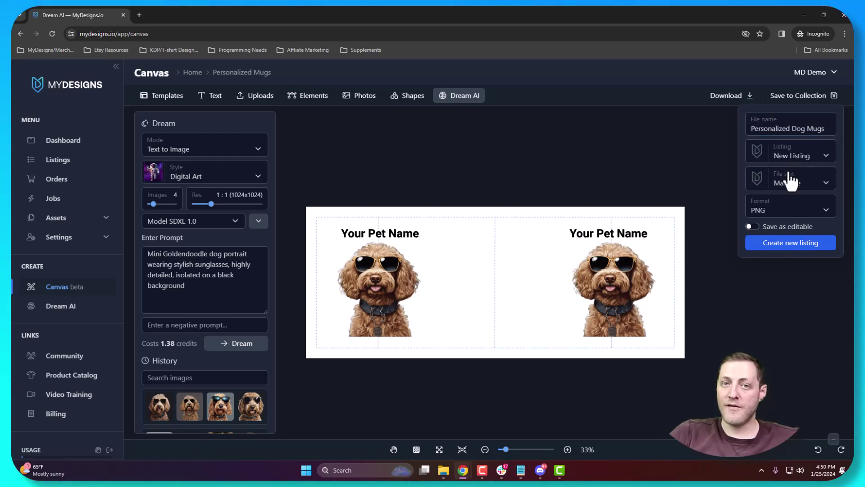
left_click(772, 209)
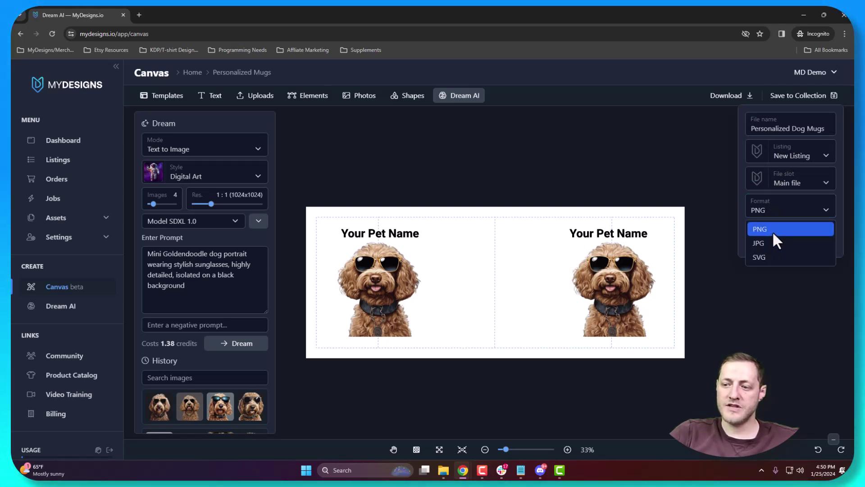
left_click(772, 231)
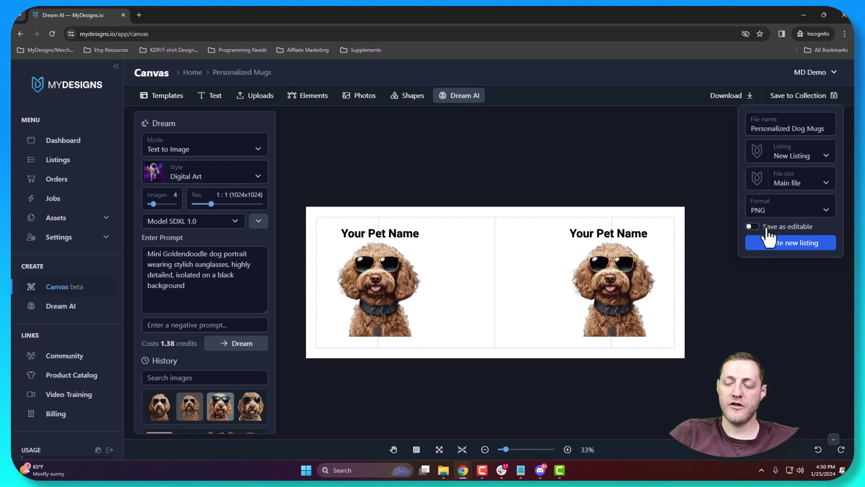
left_click(750, 227)
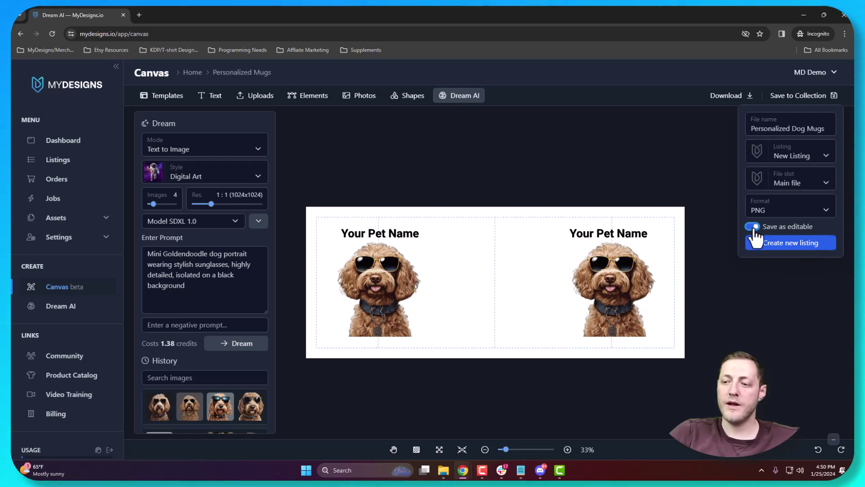
left_click(784, 246)
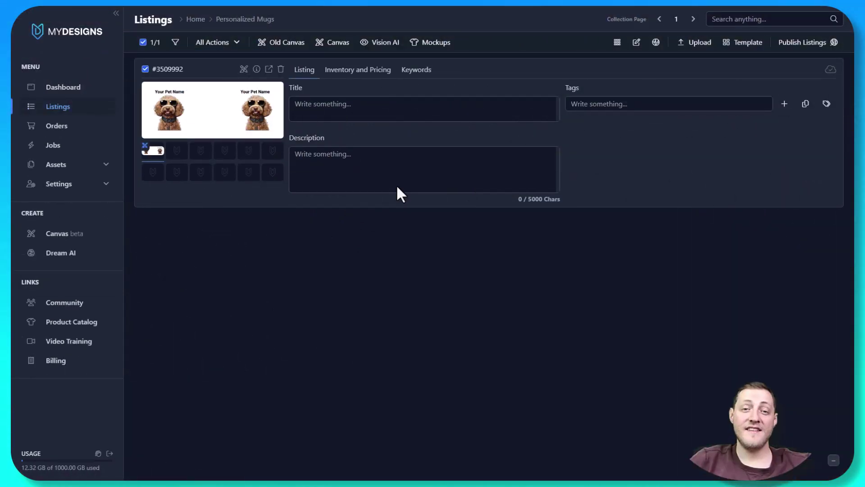
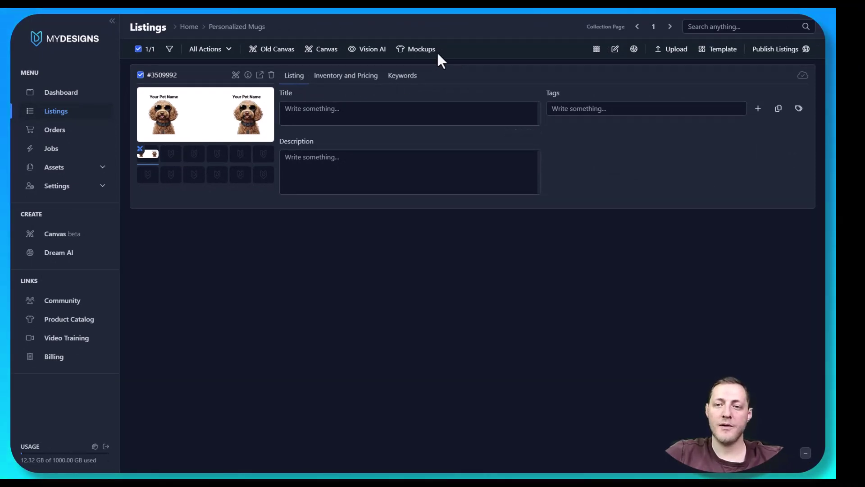
Step: Start an image mockup for the selected listing and enable multi-product mode
left_click(412, 52)
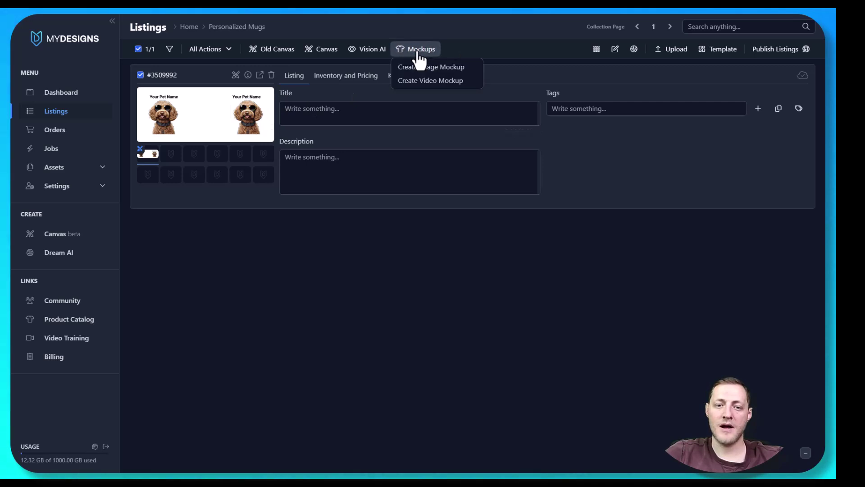
left_click(448, 70)
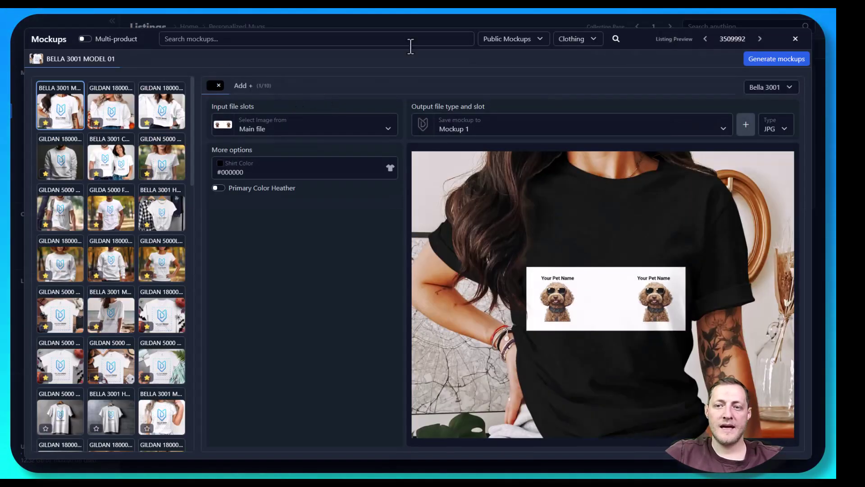
left_click(84, 39)
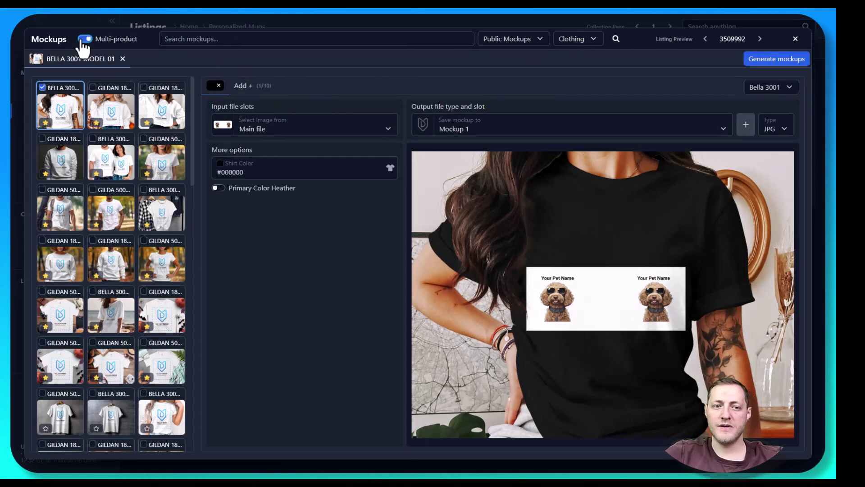
Step: Filter the public mockups to the Drinkware category and search them for "Mug"
left_click(583, 43)
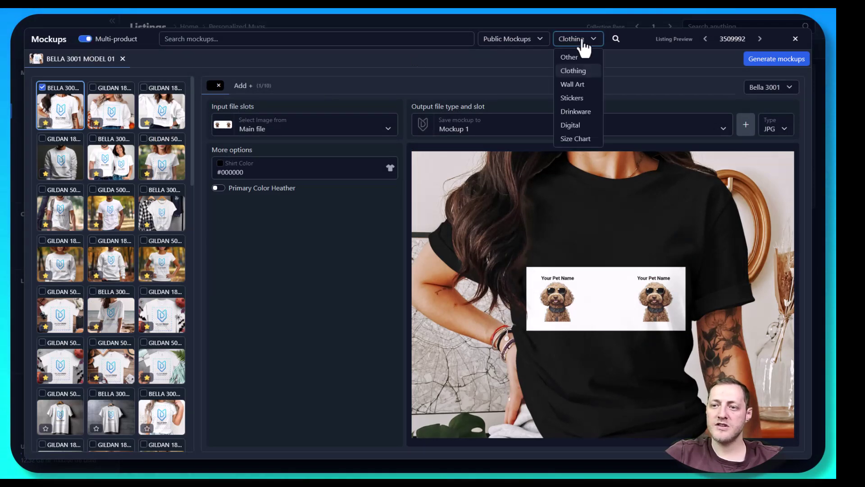
left_click(581, 113)
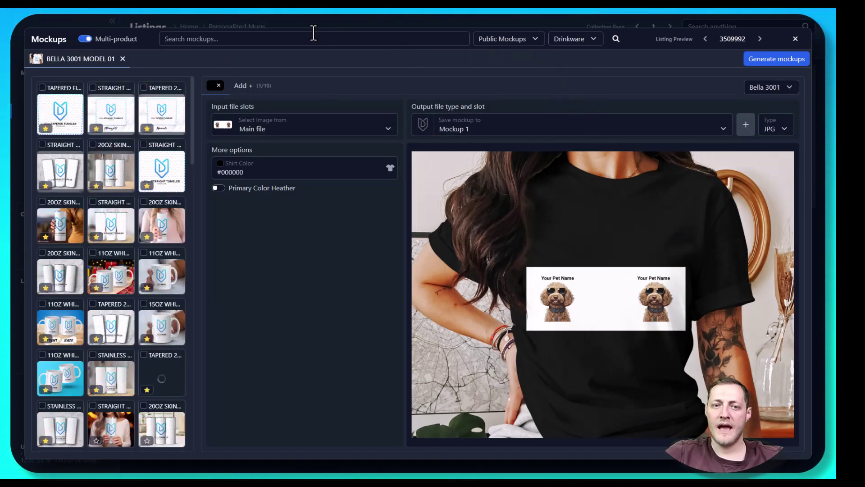
left_click(313, 36)
type("Mug")
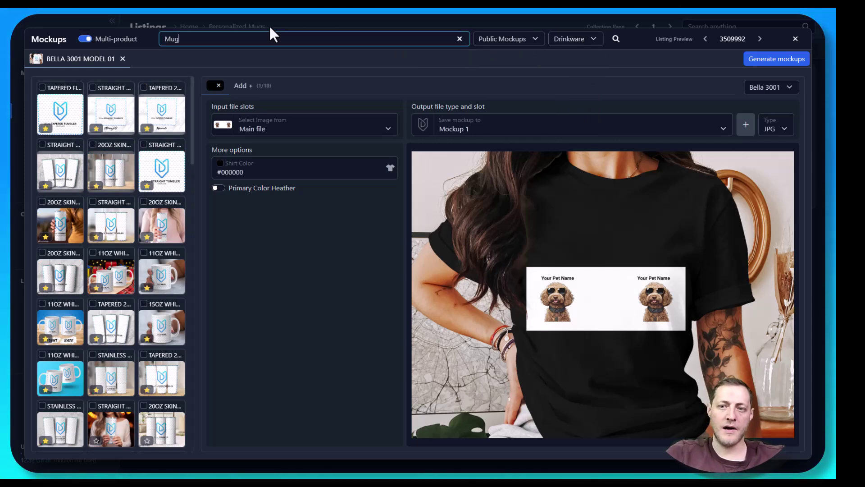
left_click(616, 39)
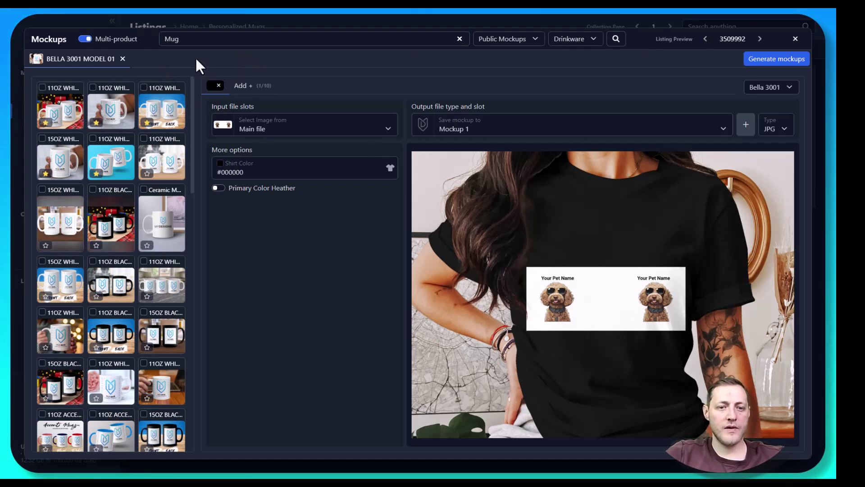
Step: Add the 11OZ WHITE MUG CHRISTMAS mockup and set its output slot to Mockup 1
left_click(56, 106)
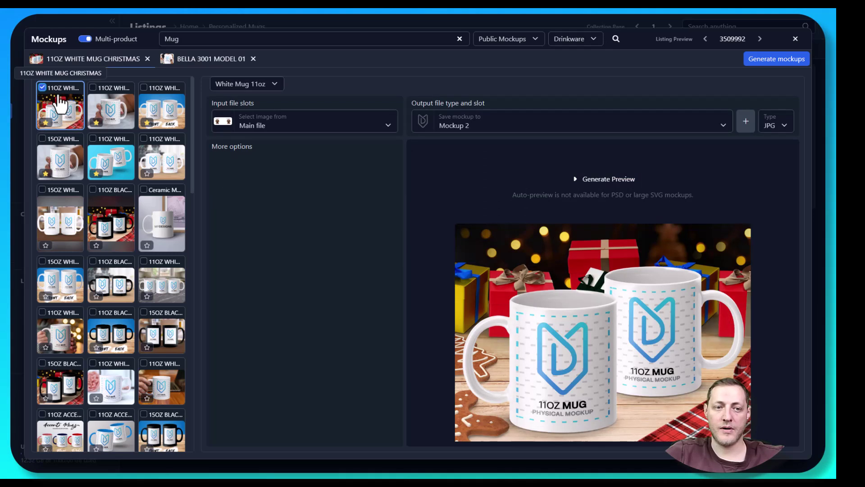
left_click(517, 133)
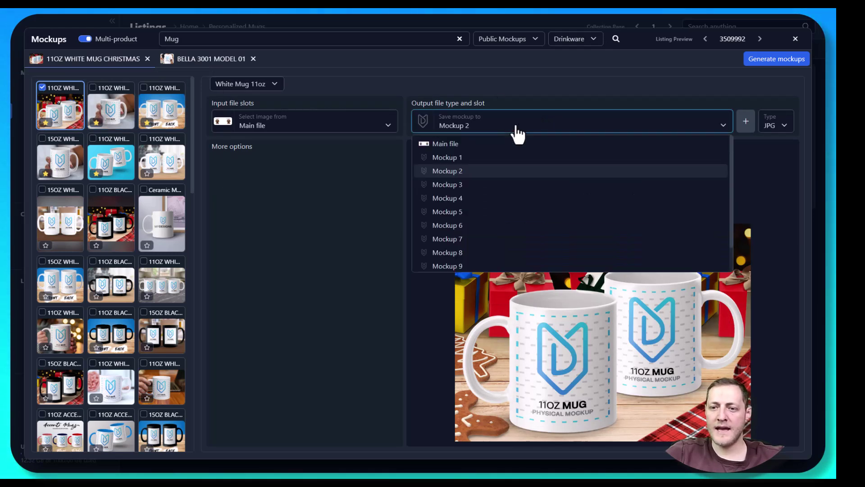
left_click(464, 156)
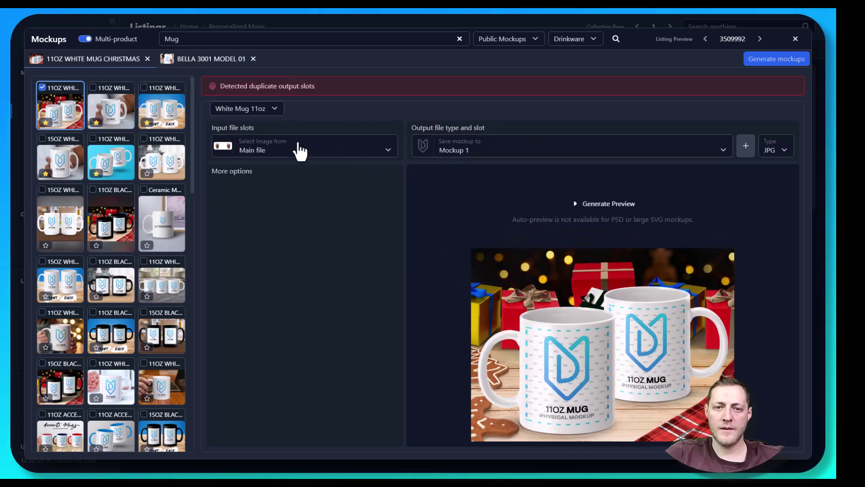
Step: Choose Main file as the Christmas mug mockup's input image and set its output slot to Main file
left_click(298, 149)
left_click(292, 168)
left_click(455, 152)
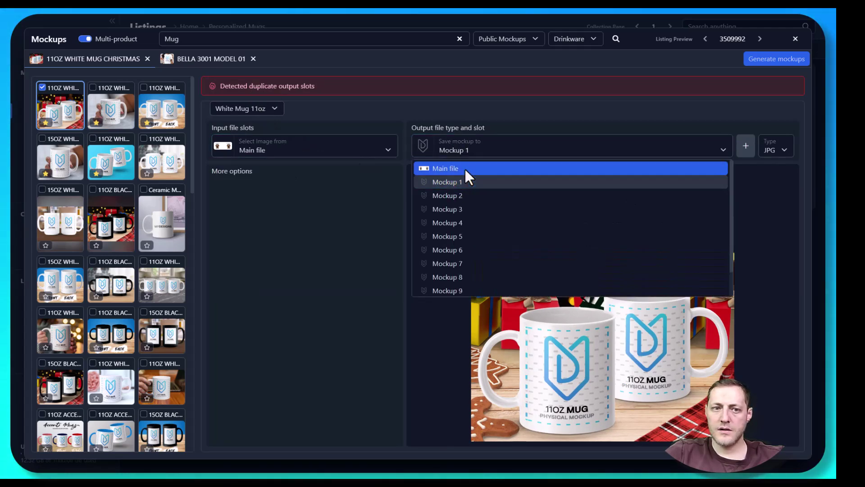
left_click(464, 168)
Step: Remove the BELLA 3001 MODEL 01 mockup and save the Christmas mug mockup to the Mockup 1 slot
left_click(230, 59)
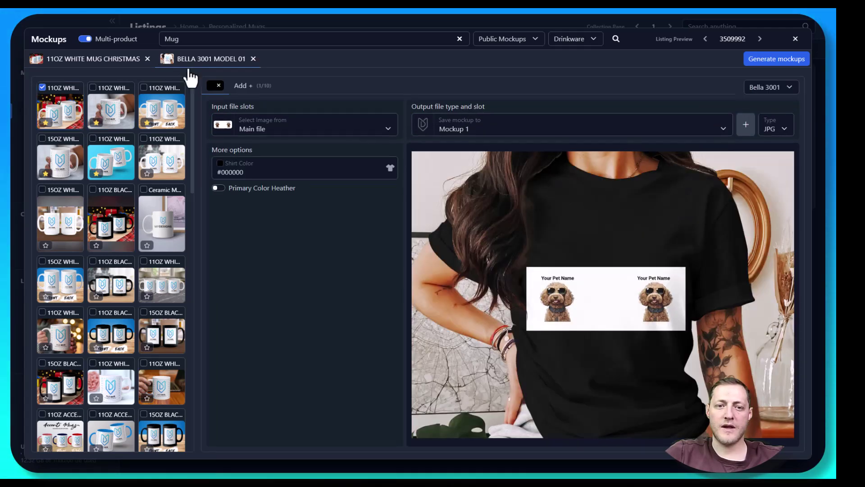
left_click(253, 59)
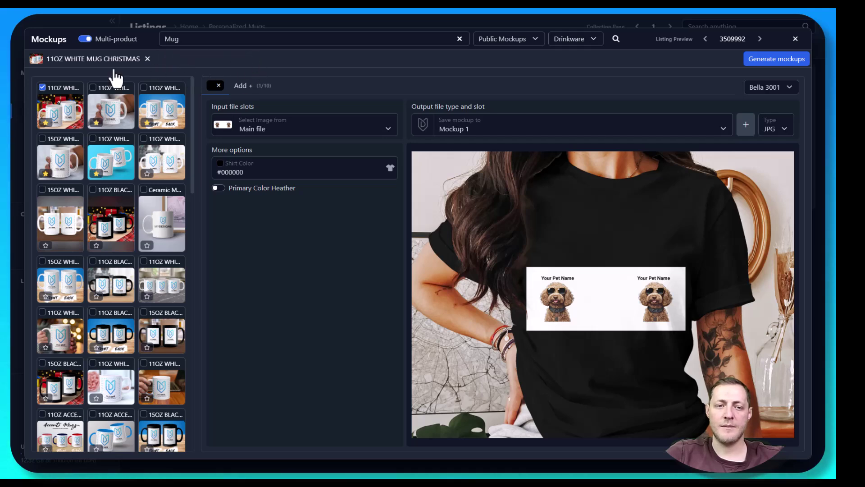
left_click(119, 58)
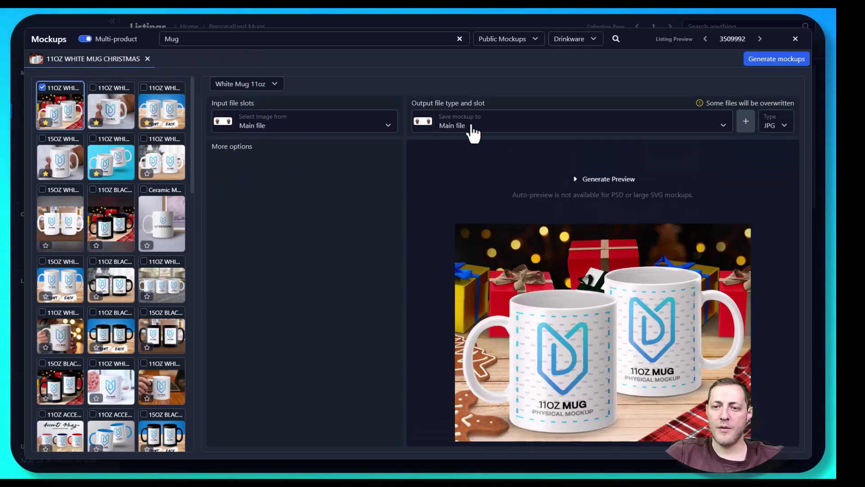
left_click(454, 127)
left_click(456, 160)
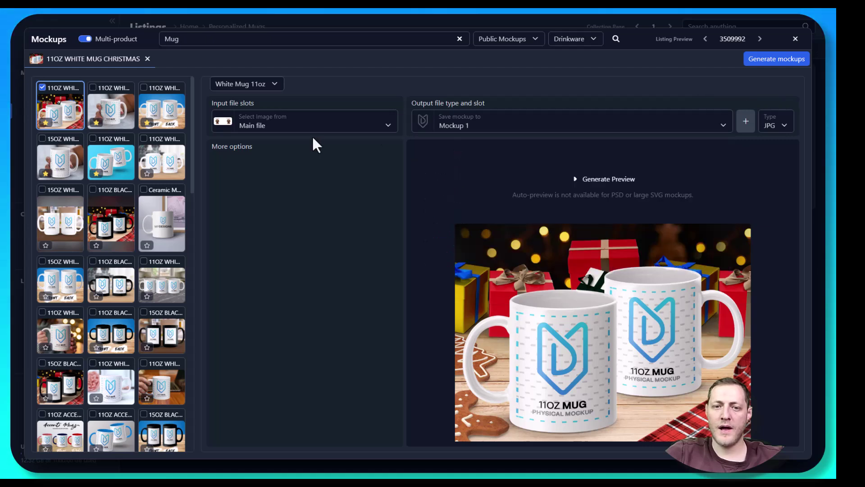
Step: Add the 11OZ WHITE MUG FRONT & BACK, 11OZ WHITE MUG STUDIO MOCKUP and 11OZ WHITE MUG mockups to the selection
left_click(144, 88)
left_click(466, 131)
left_click(467, 132)
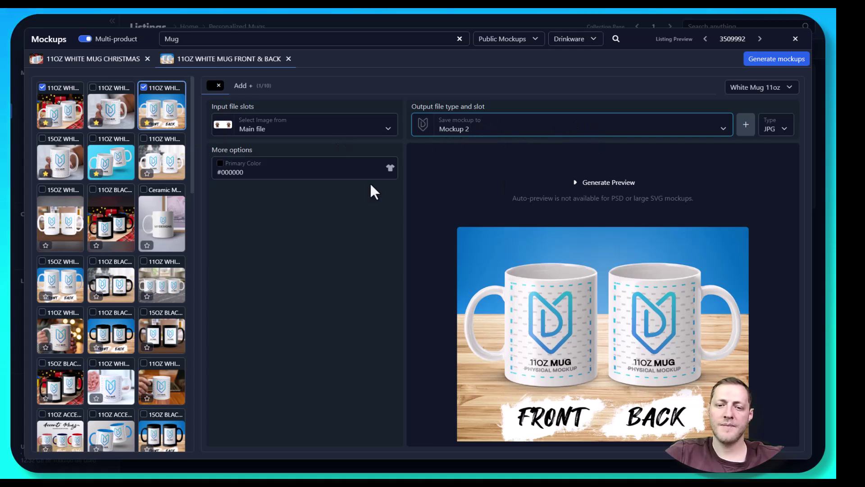
left_click(94, 139)
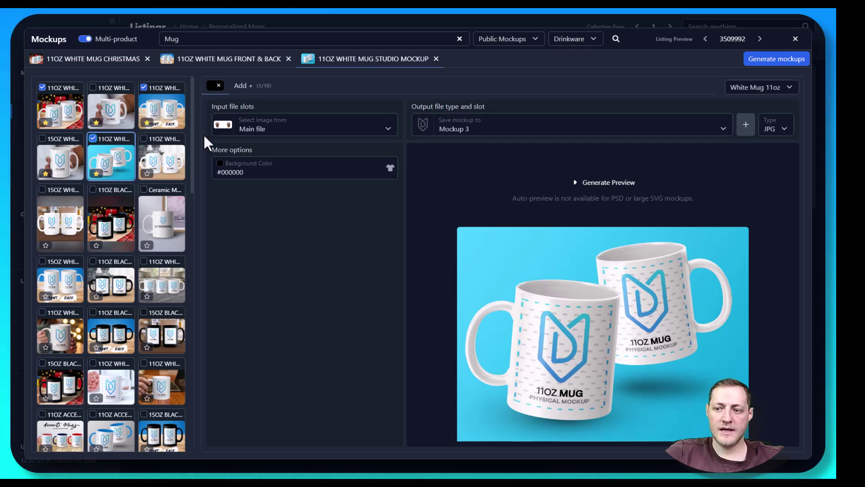
left_click(148, 145)
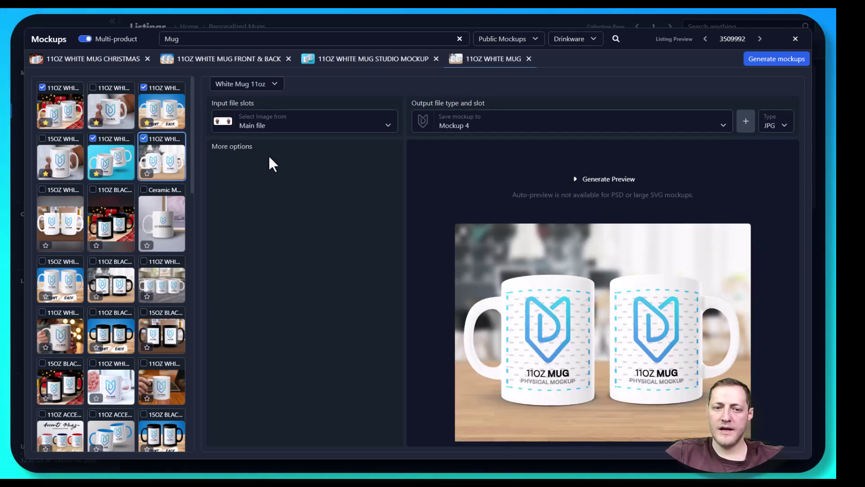
Step: Set the primary color of the 11OZ WHITE MUG FRONT & BACK mockup to white (#FFFFFF)
left_click(65, 115)
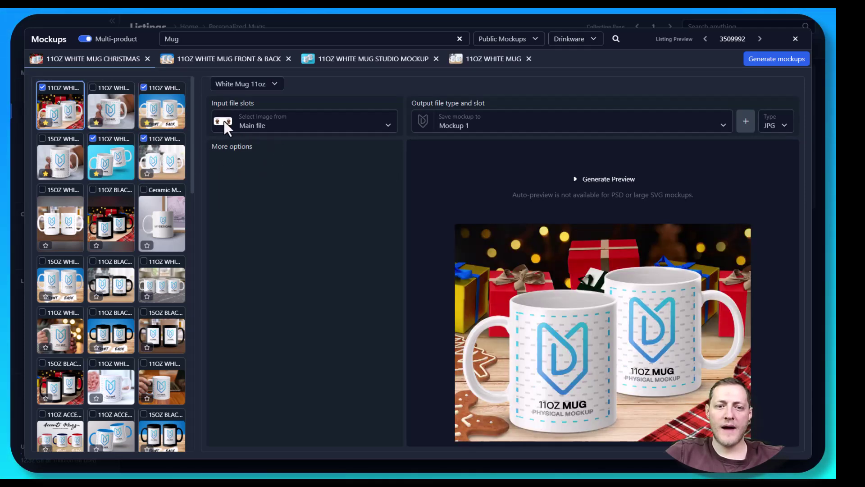
left_click(161, 109)
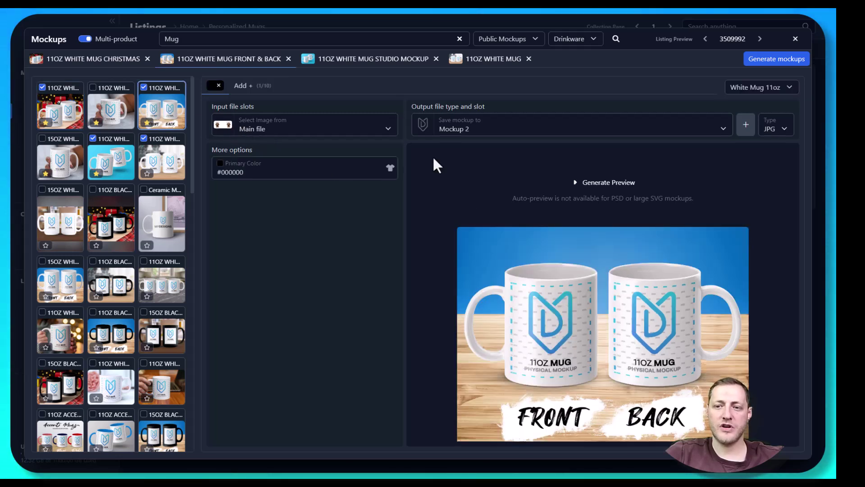
left_click(277, 164)
left_click(390, 168)
left_click(310, 191)
Step: Choose Main file as the input image for the 11OZ WHITE MUG mockup
left_click(162, 158)
left_click(359, 128)
left_click(388, 144)
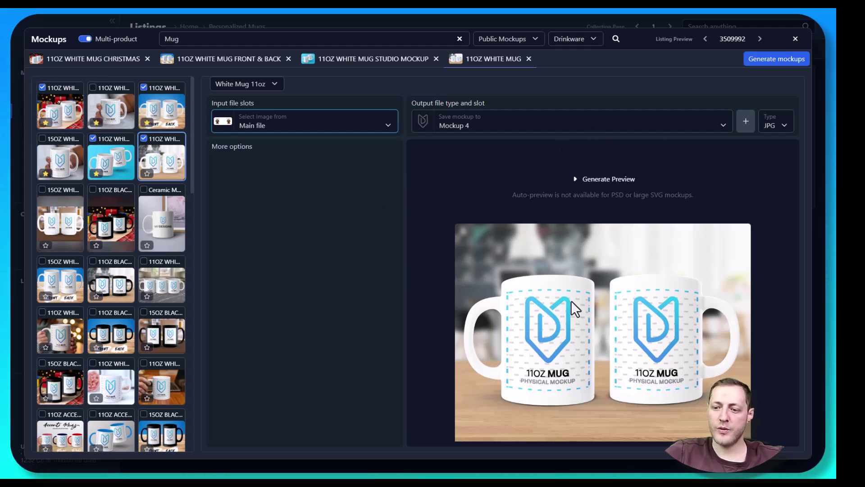
Step: Set the background color of the 11OZ WHITE MUG STUDIO MOCKUP to SwiftPOD / White and return to the Christmas mug mockup
left_click(161, 109)
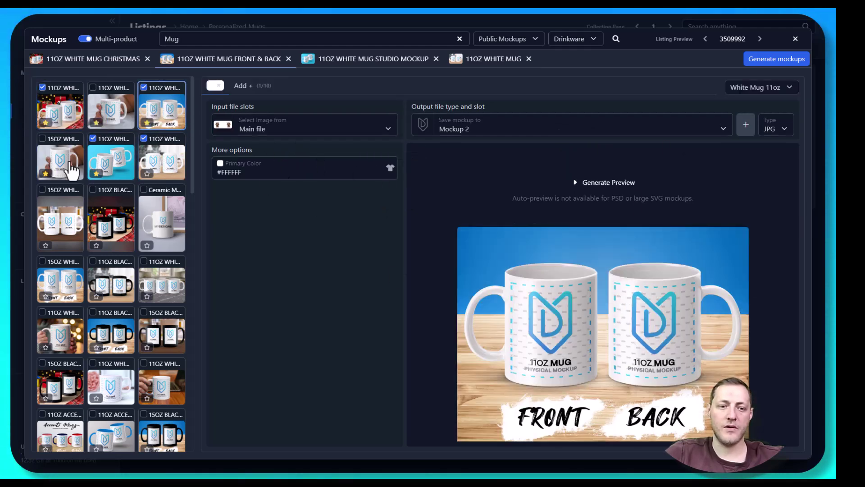
left_click(113, 162)
left_click(390, 169)
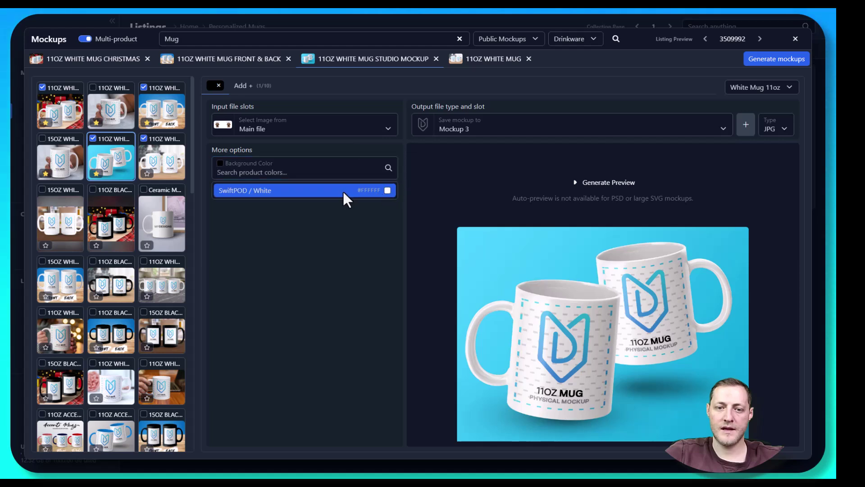
left_click(347, 197)
left_click(49, 110)
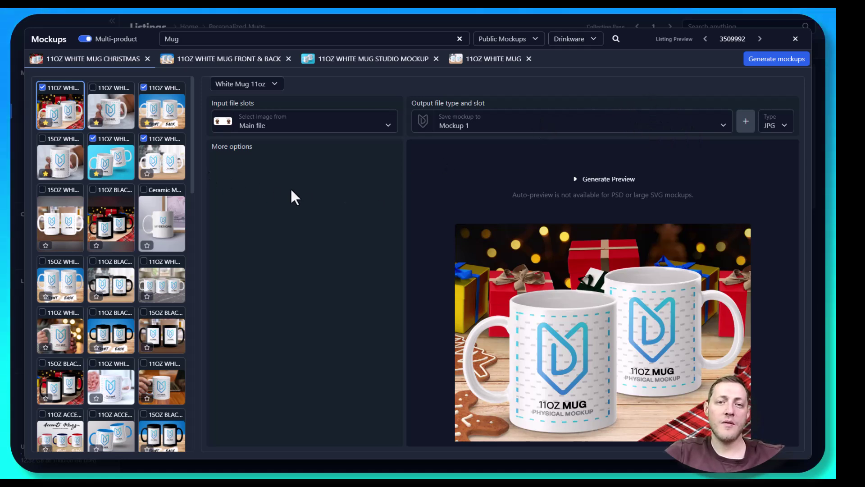
Step: Generate the four selected 11 oz white mug mockups for the dog mug listing and confirm the generation
left_click(779, 62)
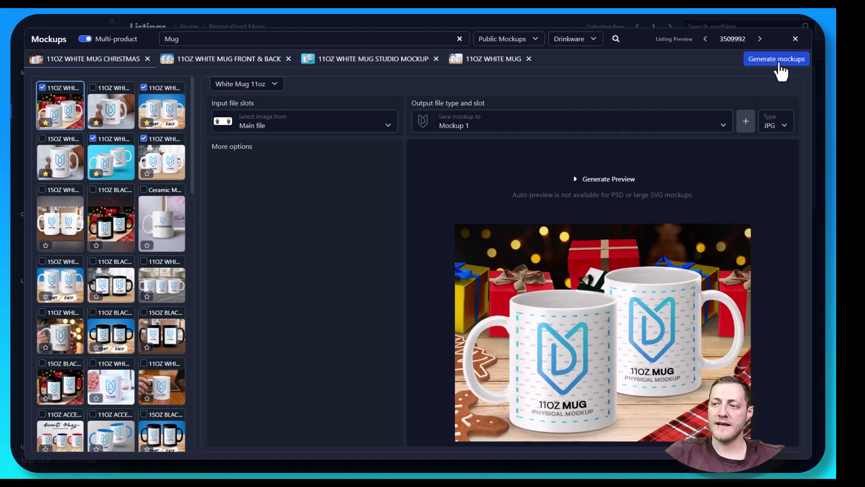
left_click(775, 61)
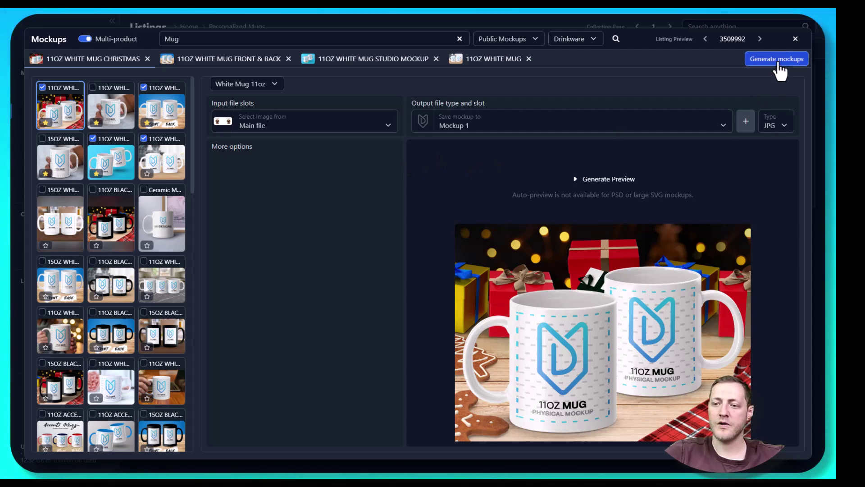
left_click(468, 118)
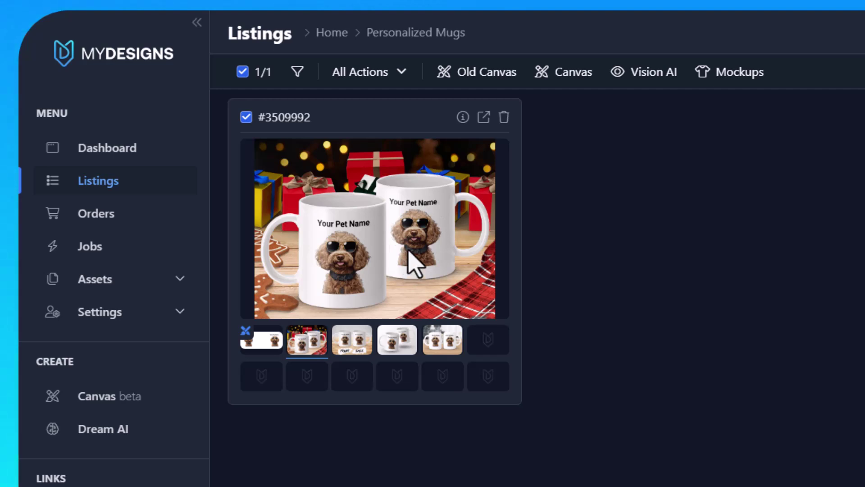
Step: Review each generated mug mockup in the listing and return to the main design image
left_click(361, 339)
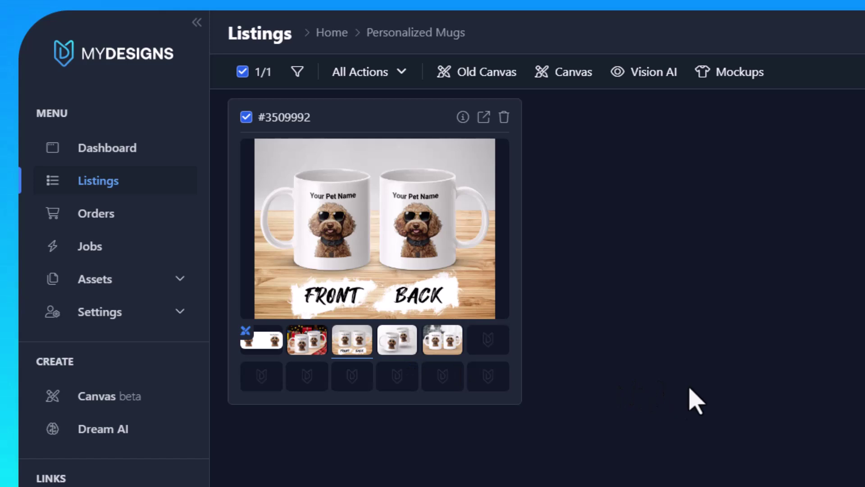
left_click(397, 340)
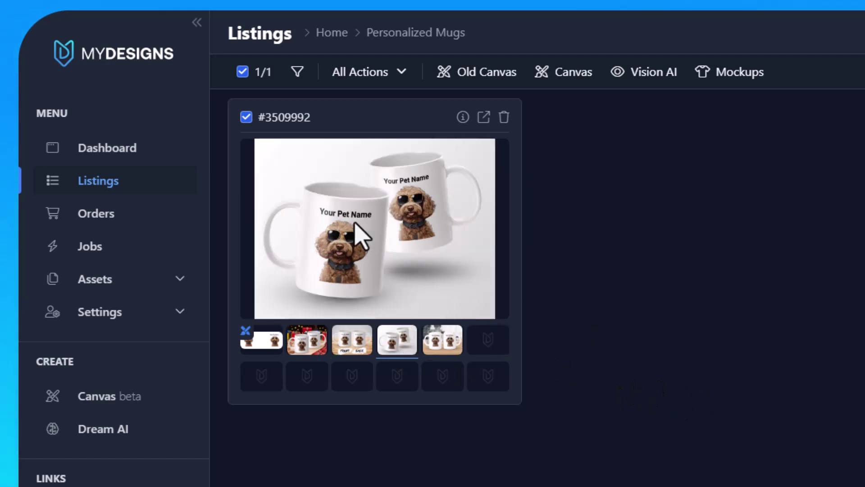
left_click(446, 345)
left_click(320, 345)
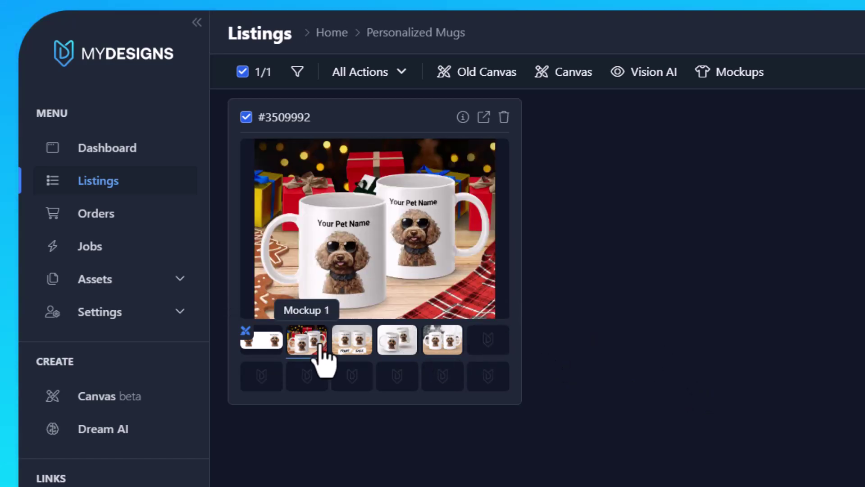
left_click(273, 341)
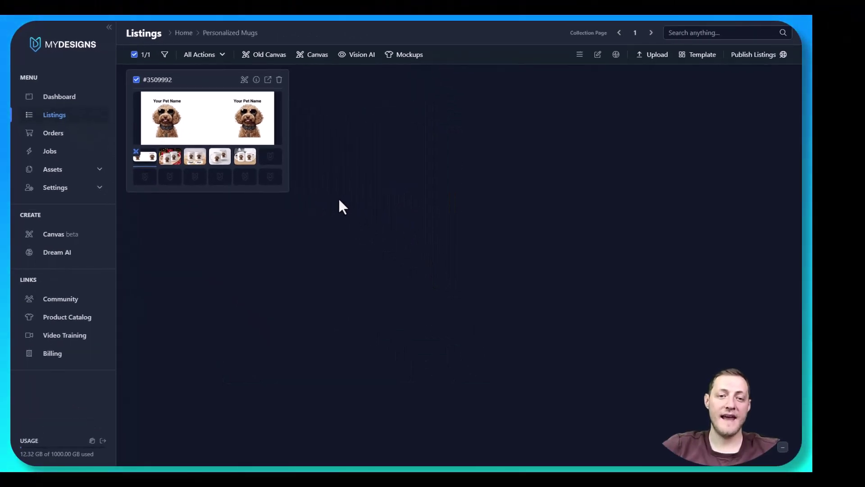
Step: Switch the Personalized Mugs listings from grid view to list view with the title, description and tags fields shown
left_click(579, 54)
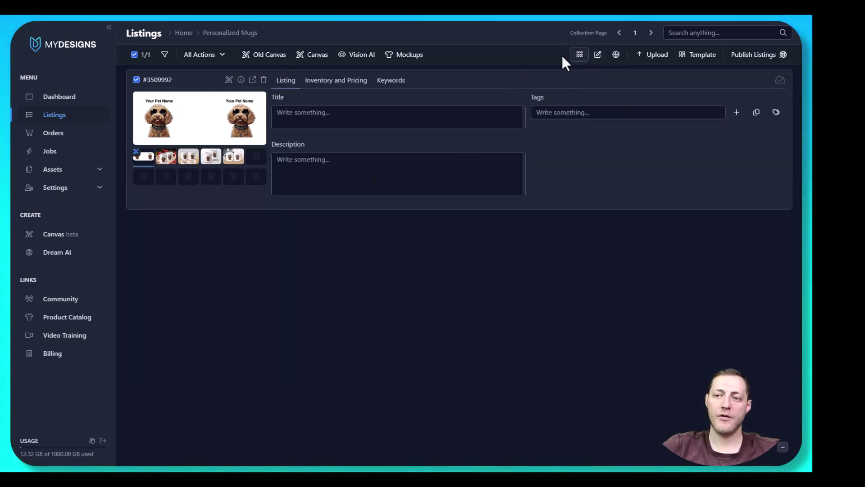
left_click(579, 56)
left_click(581, 57)
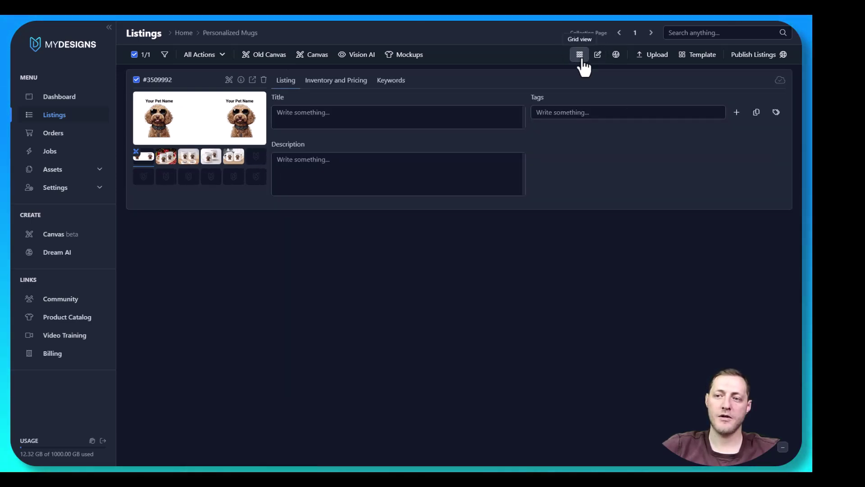
left_click(431, 126)
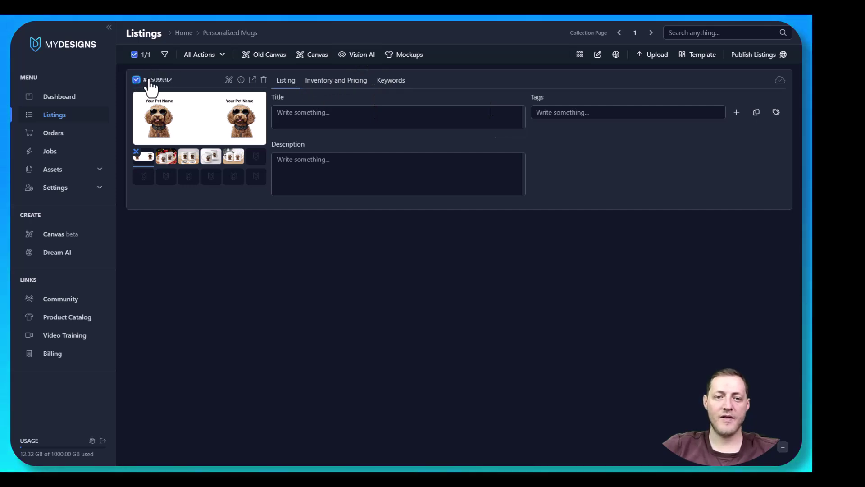
Step: Start Vision AI for the selected listing and set its product type to Mug
left_click(360, 55)
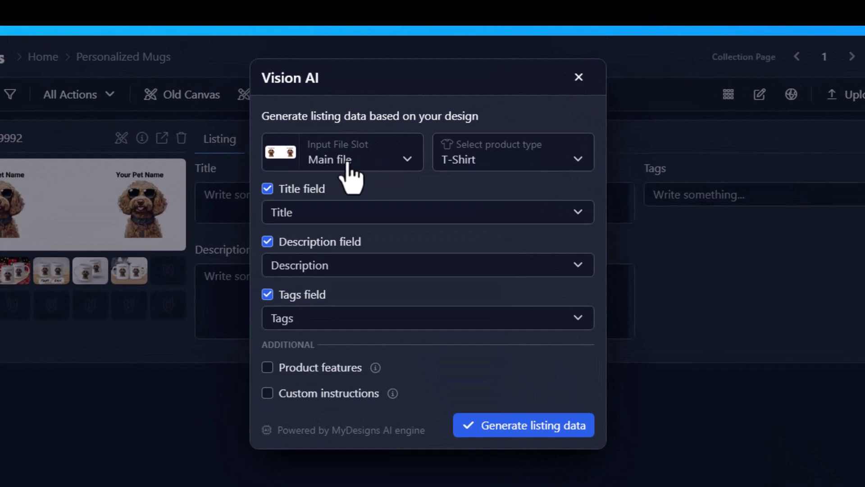
left_click(513, 164)
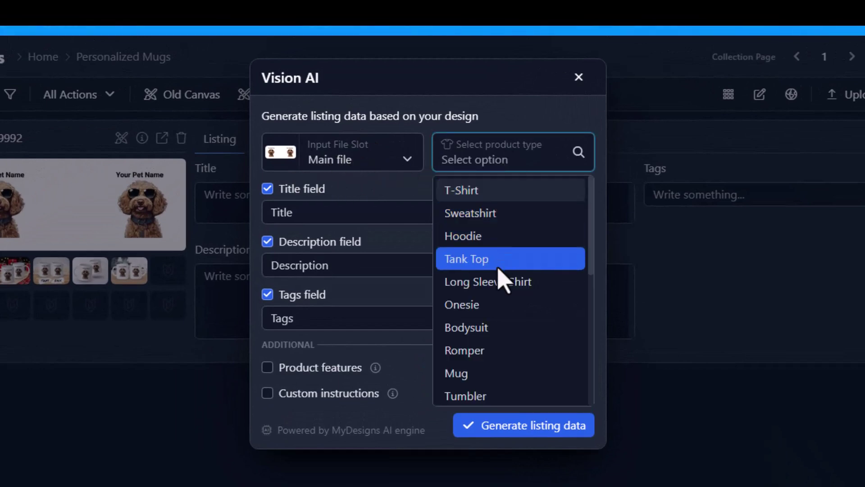
left_click(475, 375)
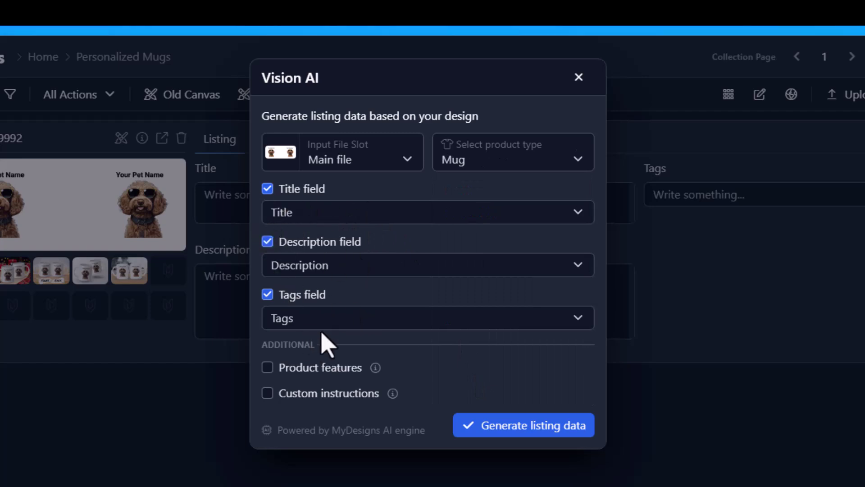
Step: Enable product features for the Vision AI generation and choose White Mug 11oz
left_click(289, 368)
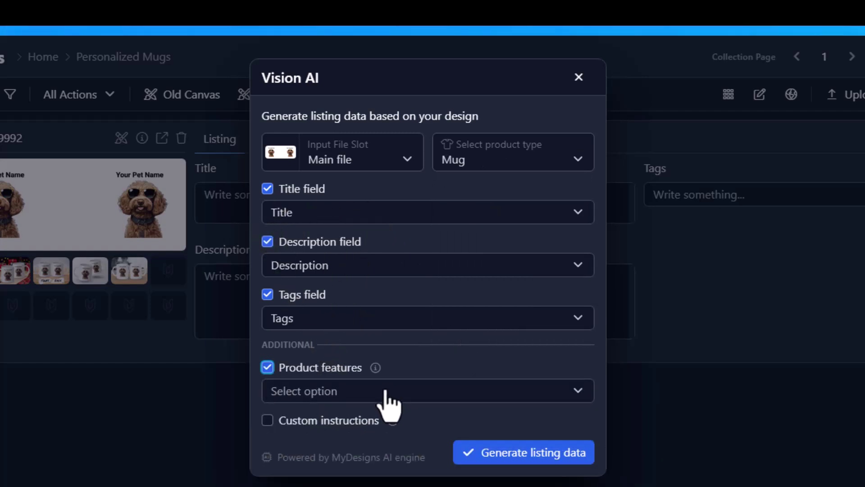
left_click(394, 391)
scroll(347, 451, "down", 10)
scroll(349, 473, "up", 10)
left_click(342, 441)
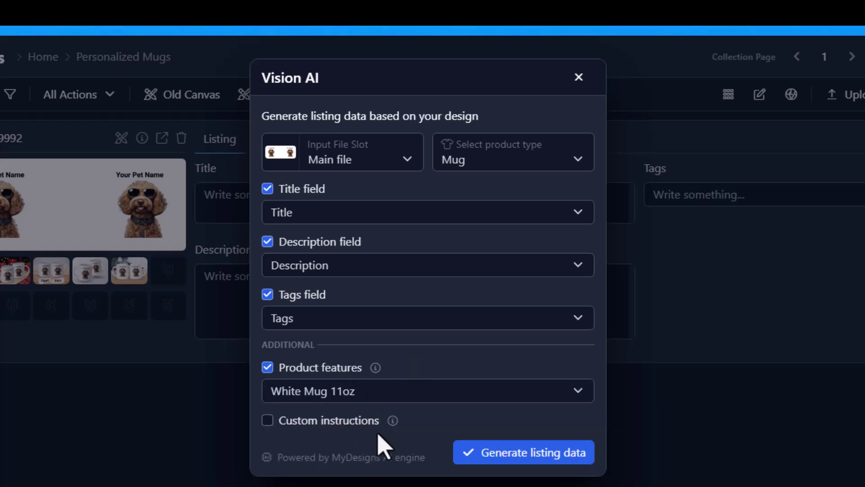
Step: Enable custom instructions and enter "This is a personalized file, please include this in the title, tags, and description"
left_click(268, 421)
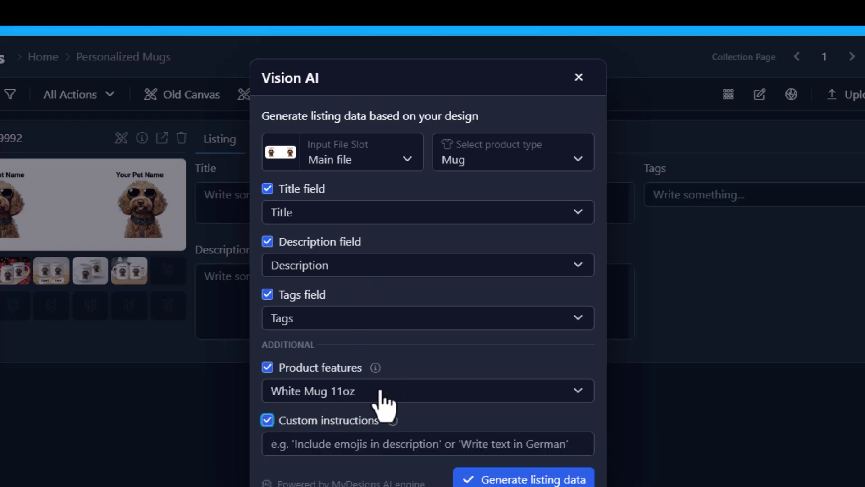
left_click(323, 444)
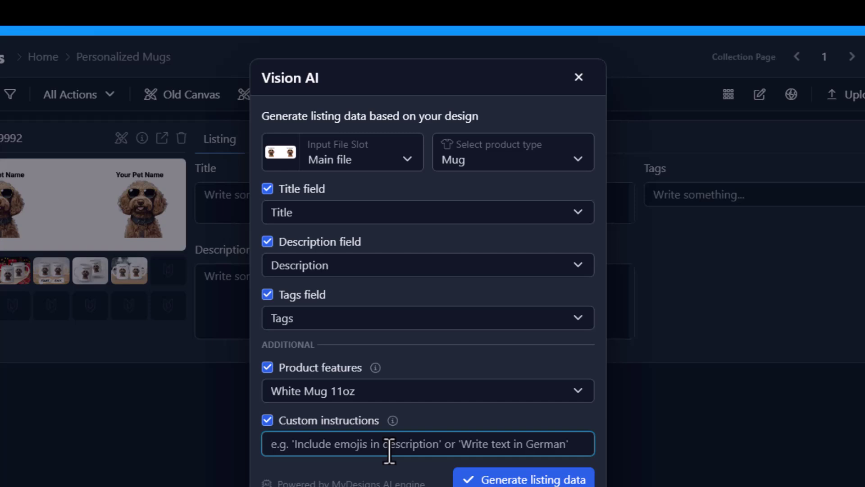
type("This is a perso")
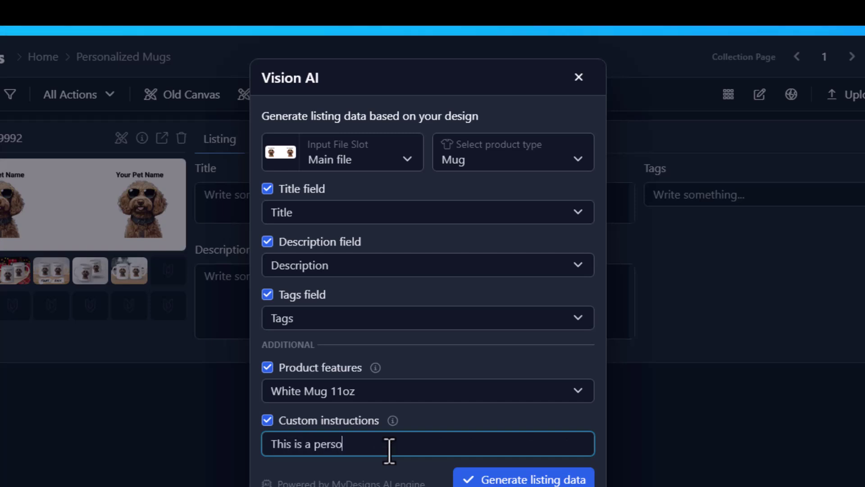
type("itle, please include this is th")
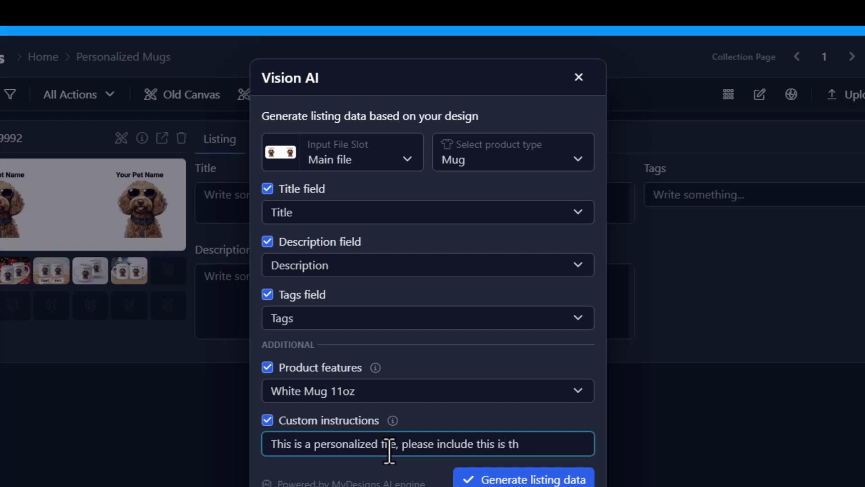
type("e tag")
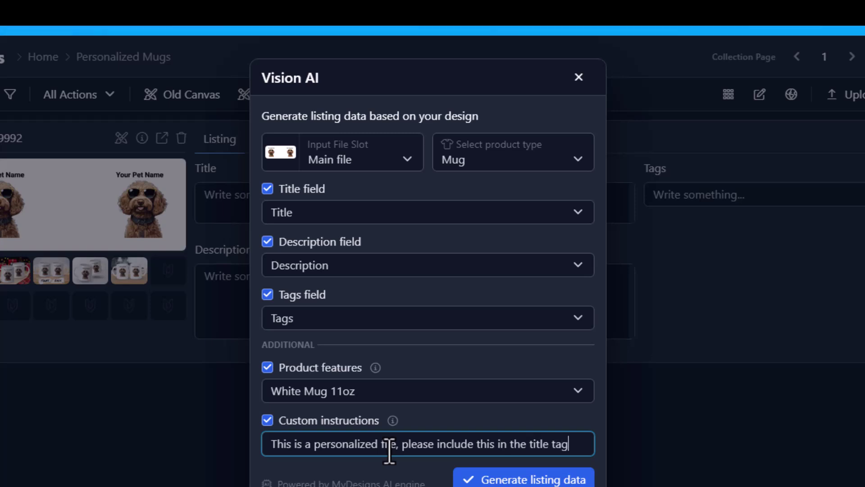
key("BackSpace")
key("BackSpace")
key("BackSpace")
key("BackSpace")
type(", tags, a")
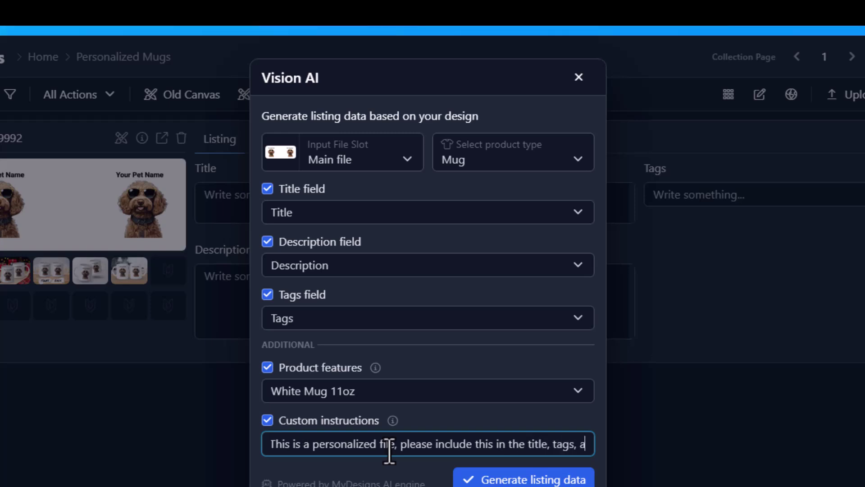
type("nd description")
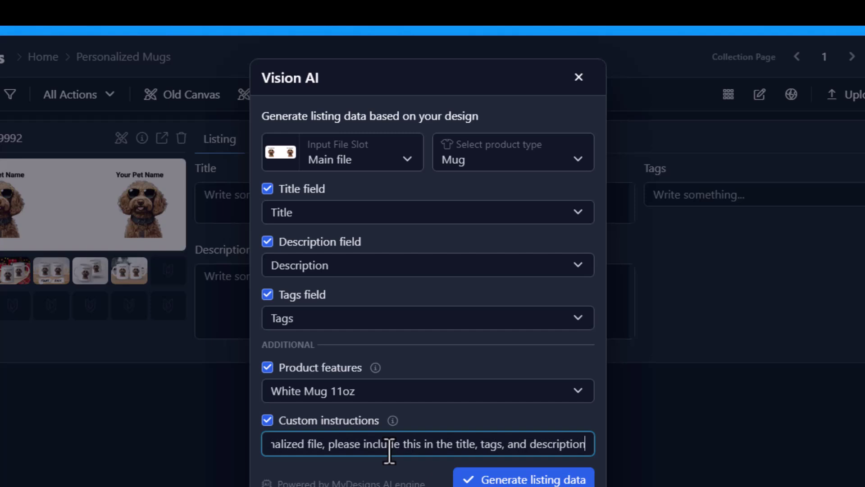
Step: Generate the listing data with Vision AI, confirm the run, and check the resulting title and description
left_click(512, 476)
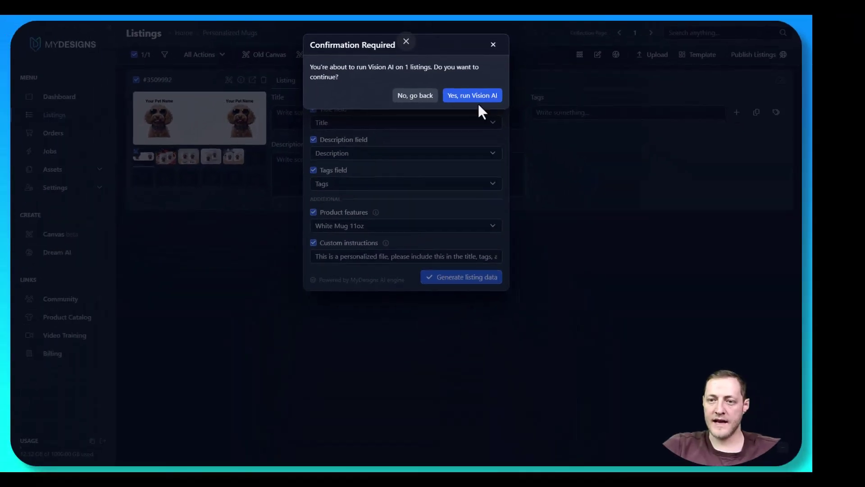
left_click(475, 97)
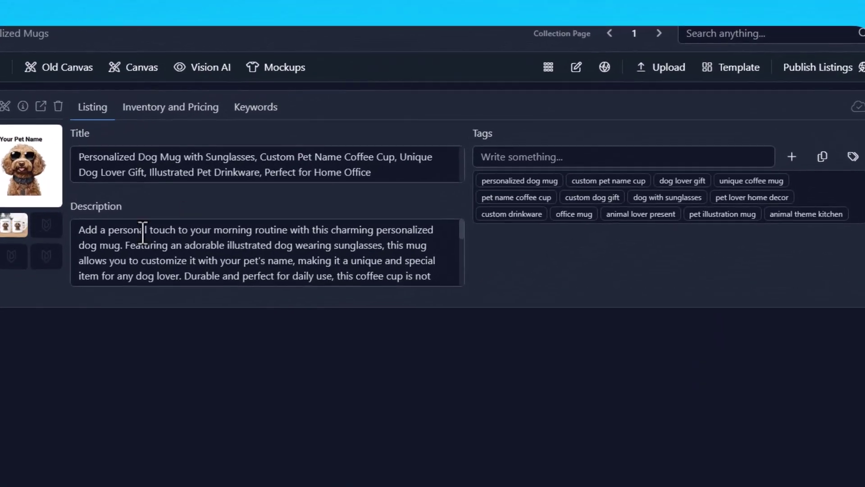
left_click(182, 160)
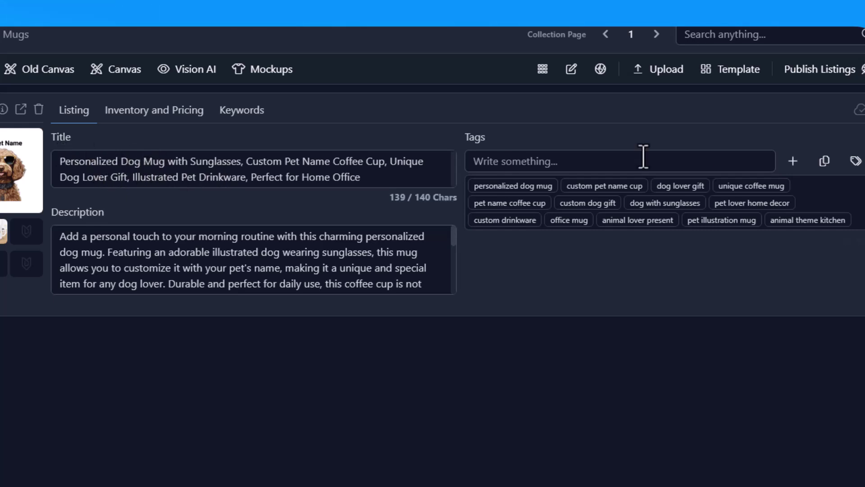
left_click(229, 269)
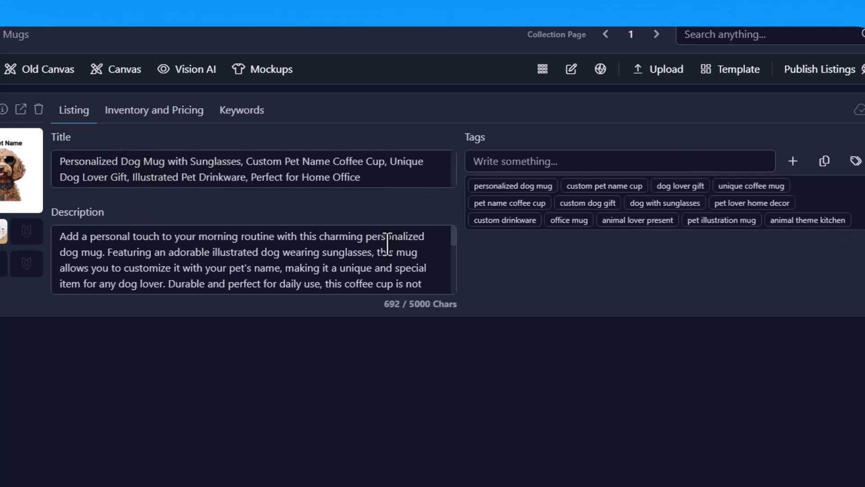